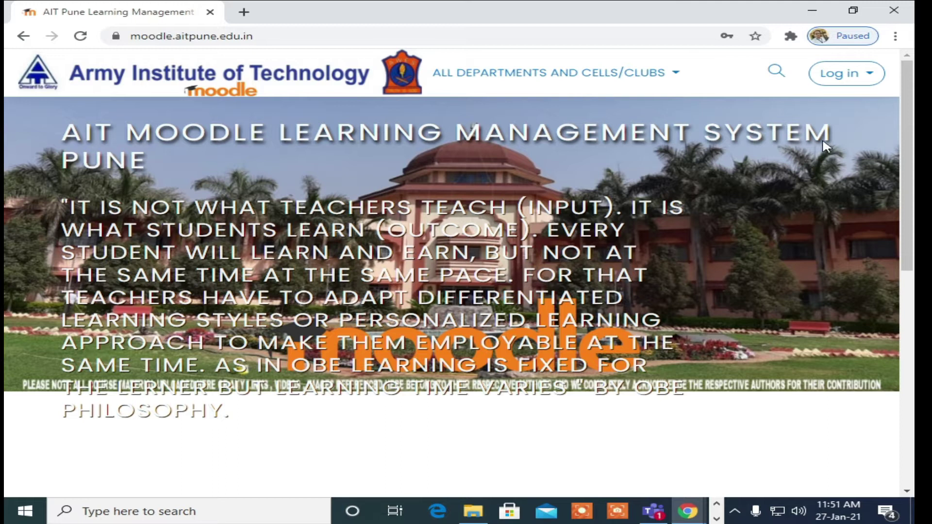
Log in to the Army Institute of Technology Moodle site with the prefilled account credentials.
{"action": "left_click", "coordinate": [849, 74]}
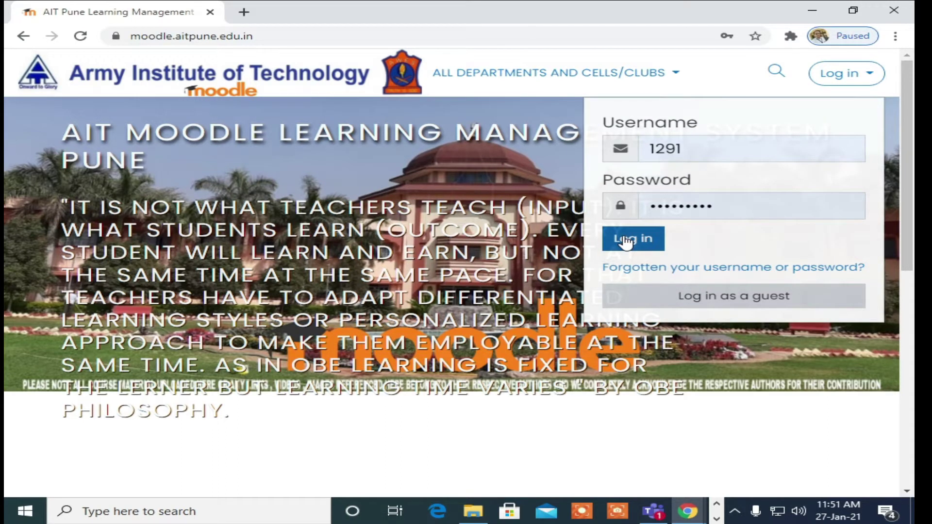
{"action": "left_click", "coordinate": [626, 239]}
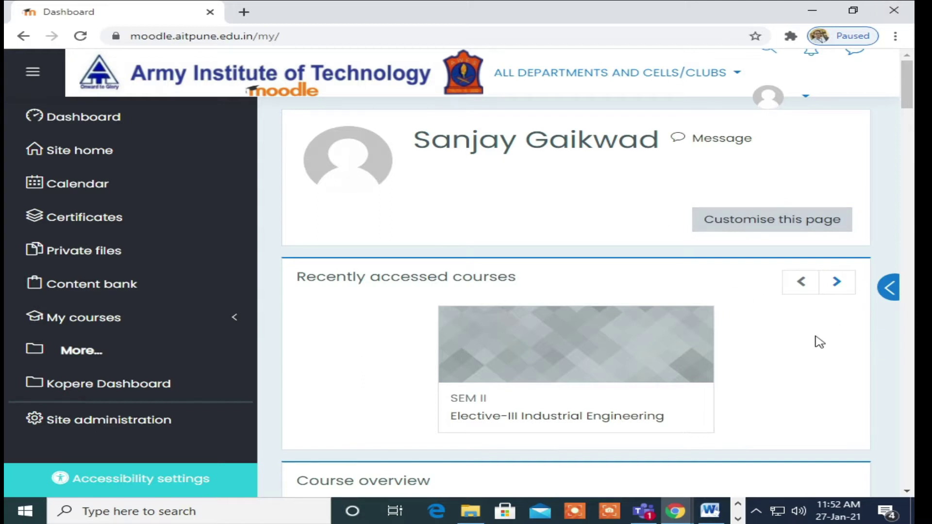
Open the Refrigeration and Air Conditioning_Pr course from the dashboard's course overview.
{"action": "scroll", "coordinate": [819, 343], "scroll_direction": "down", "scroll_amount": 3}
{"action": "scroll", "coordinate": [810, 342], "scroll_direction": "down", "scroll_amount": 4}
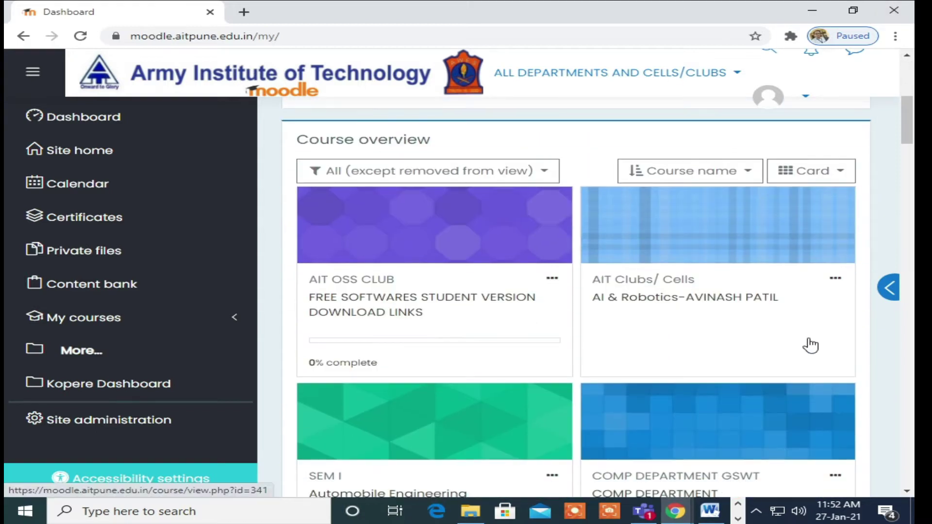
{"action": "scroll", "coordinate": [810, 344], "scroll_direction": "down", "scroll_amount": 3}
{"action": "scroll", "coordinate": [811, 347], "scroll_direction": "down", "scroll_amount": 4}
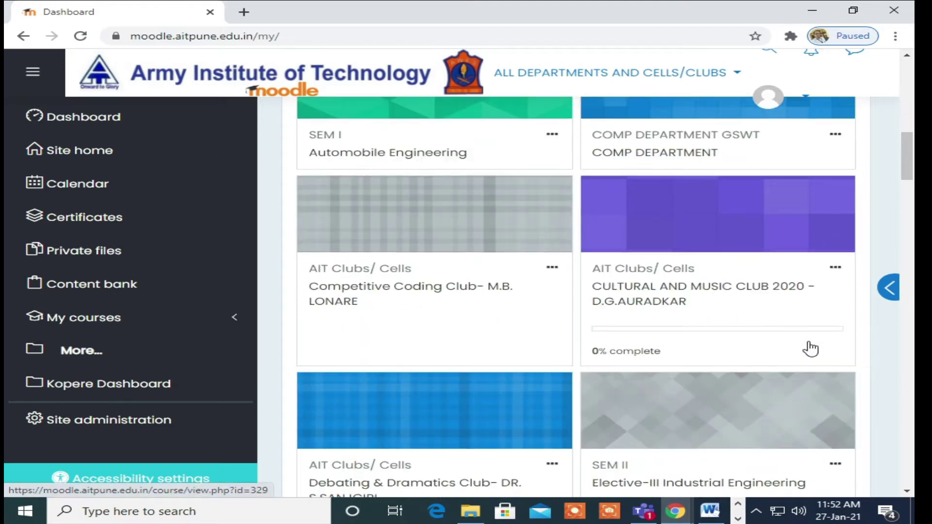
{"action": "scroll", "coordinate": [811, 346], "scroll_direction": "down", "scroll_amount": 7}
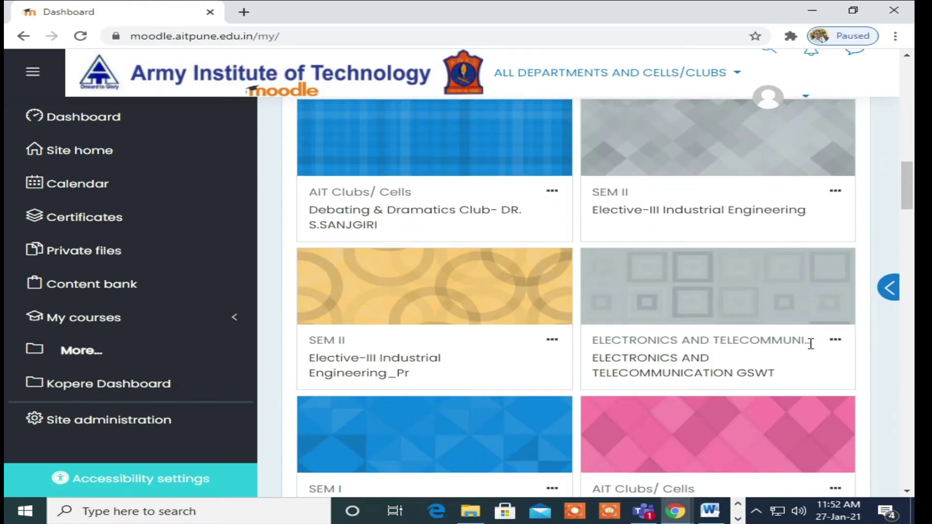
{"action": "scroll", "coordinate": [811, 345], "scroll_direction": "down", "scroll_amount": 6}
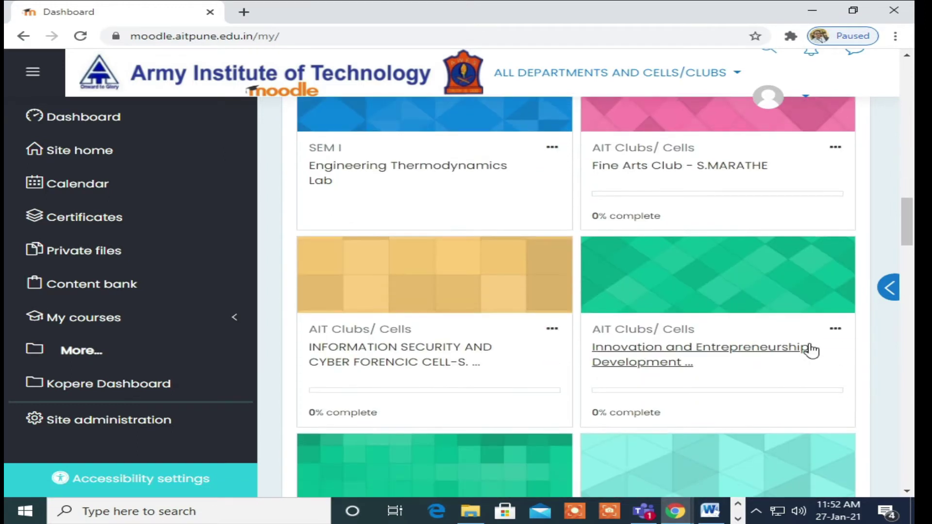
{"action": "scroll", "coordinate": [811, 351], "scroll_direction": "down", "scroll_amount": 9}
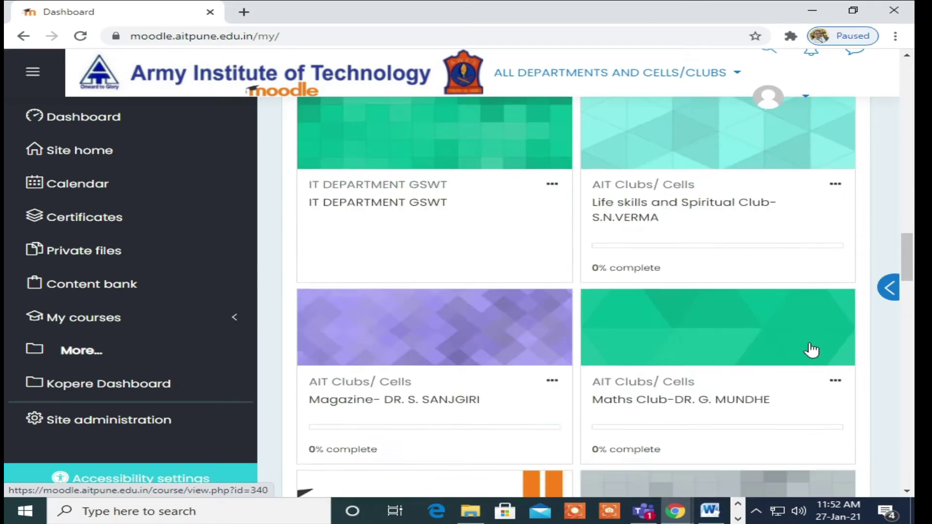
{"action": "scroll", "coordinate": [810, 350], "scroll_direction": "down", "scroll_amount": 9}
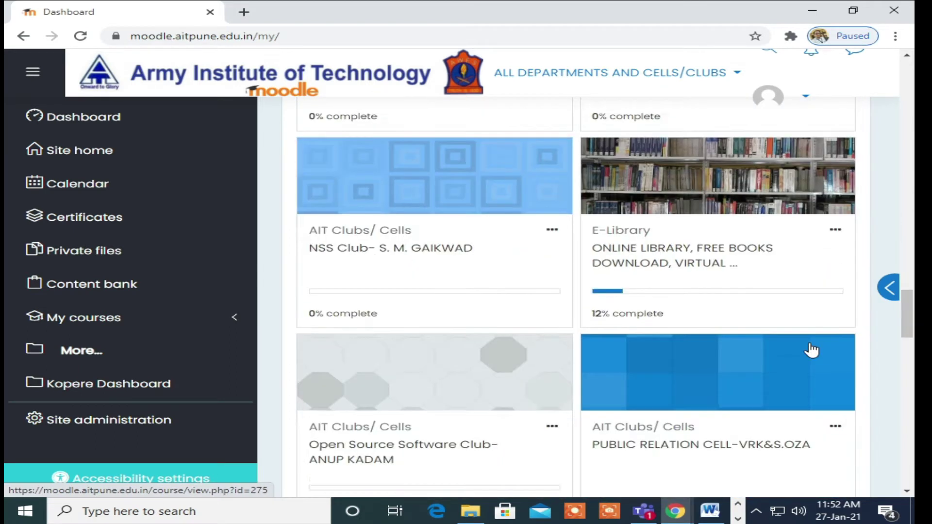
{"action": "scroll", "coordinate": [810, 349], "scroll_direction": "down", "scroll_amount": 4}
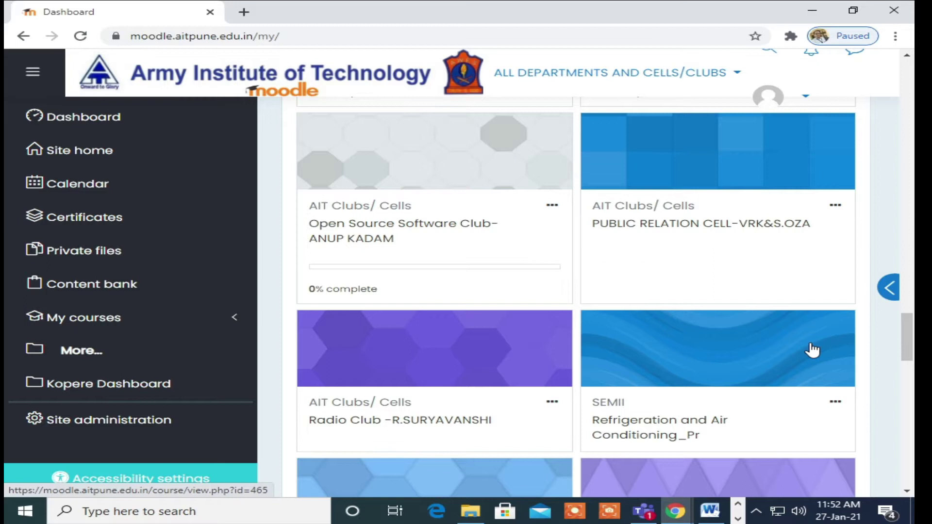
{"action": "scroll", "coordinate": [811, 350], "scroll_direction": "down", "scroll_amount": 4}
{"action": "left_click", "coordinate": [651, 217]}
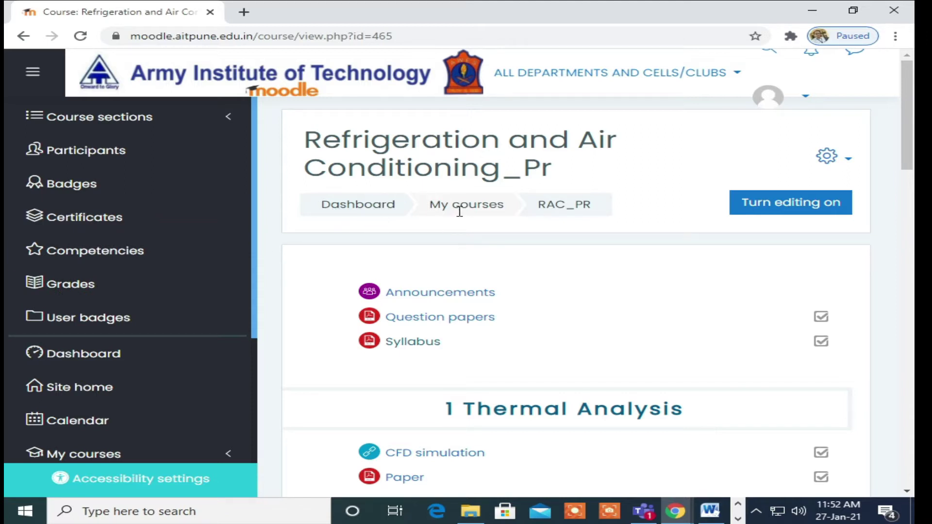
Open the outcomes page in the course's grade administration.
{"action": "left_click", "coordinate": [81, 289]}
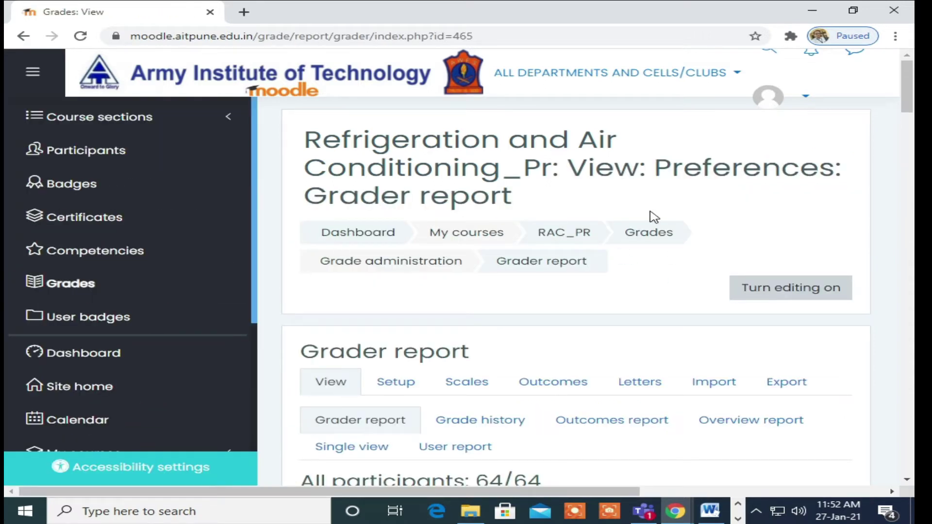
{"action": "scroll", "coordinate": [652, 216], "scroll_direction": "down", "scroll_amount": 3}
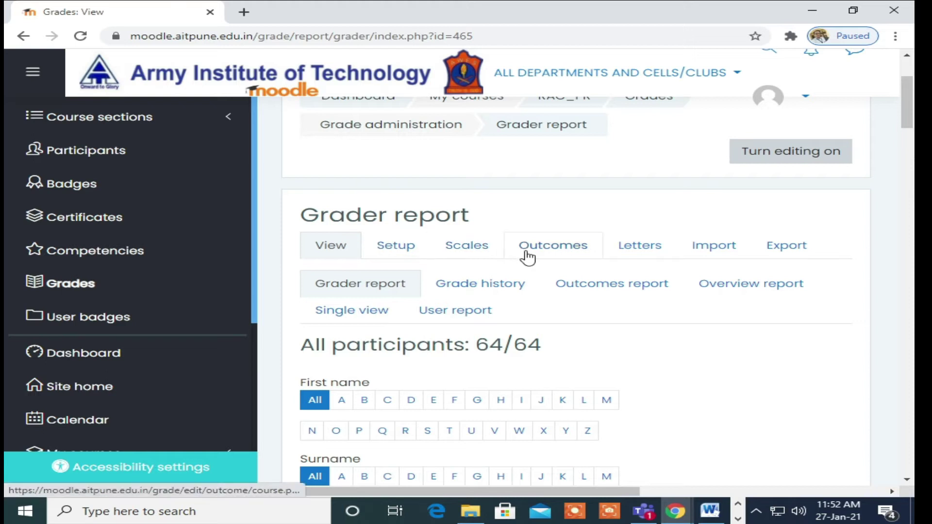
{"action": "left_click", "coordinate": [548, 250]}
Examine the list of available standard outcomes, from the Bloom's taxonomy levels through the course and program outcomes.
{"action": "scroll", "coordinate": [748, 326], "scroll_direction": "down", "scroll_amount": 1}
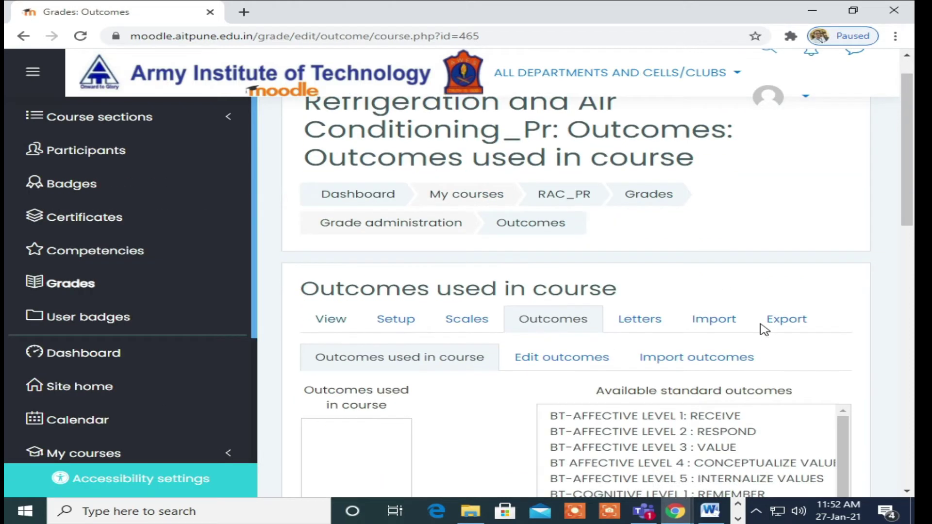
{"action": "scroll", "coordinate": [764, 330], "scroll_direction": "down", "scroll_amount": 3}
{"action": "scroll", "coordinate": [787, 350], "scroll_direction": "down", "scroll_amount": 1}
{"action": "scroll", "coordinate": [786, 349], "scroll_direction": "up", "scroll_amount": 1}
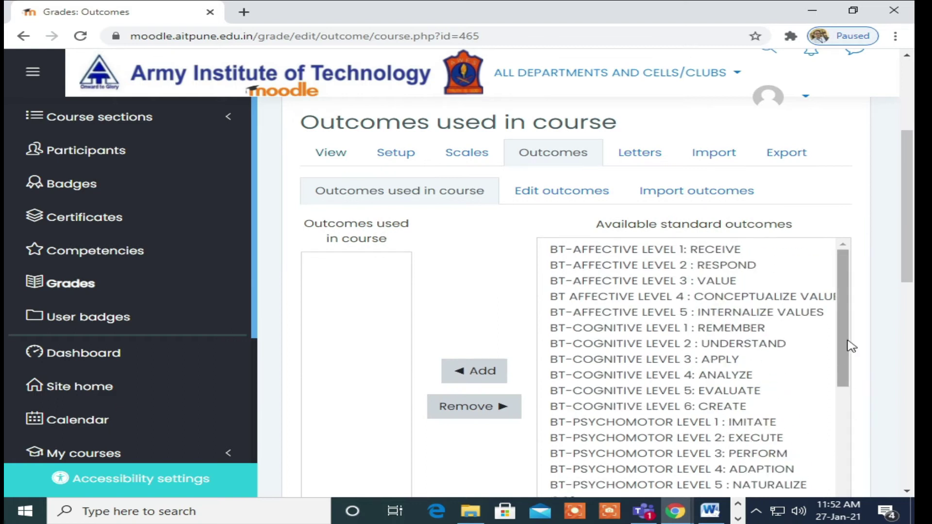
{"action": "scroll", "coordinate": [849, 345], "scroll_direction": "down", "scroll_amount": 1}
{"action": "left_click", "coordinate": [846, 341]}
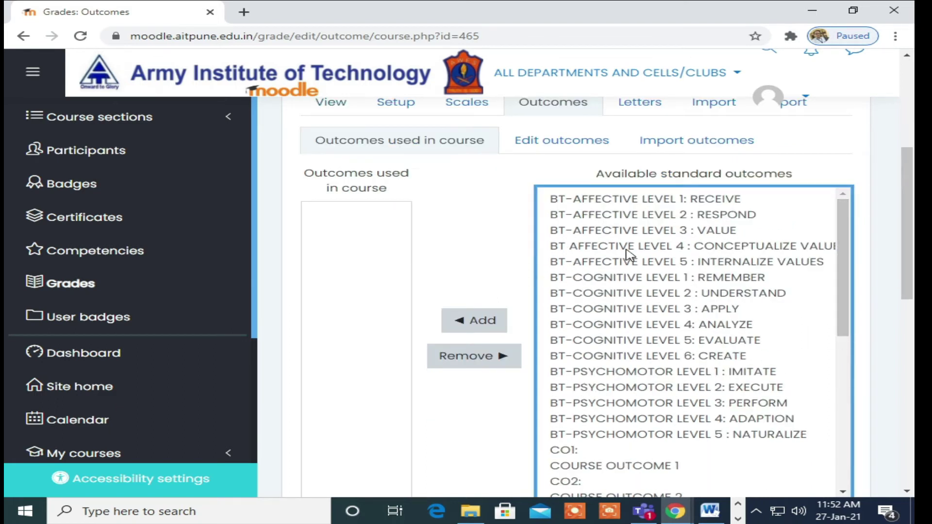
{"action": "scroll", "coordinate": [653, 318], "scroll_direction": "down", "scroll_amount": 5}
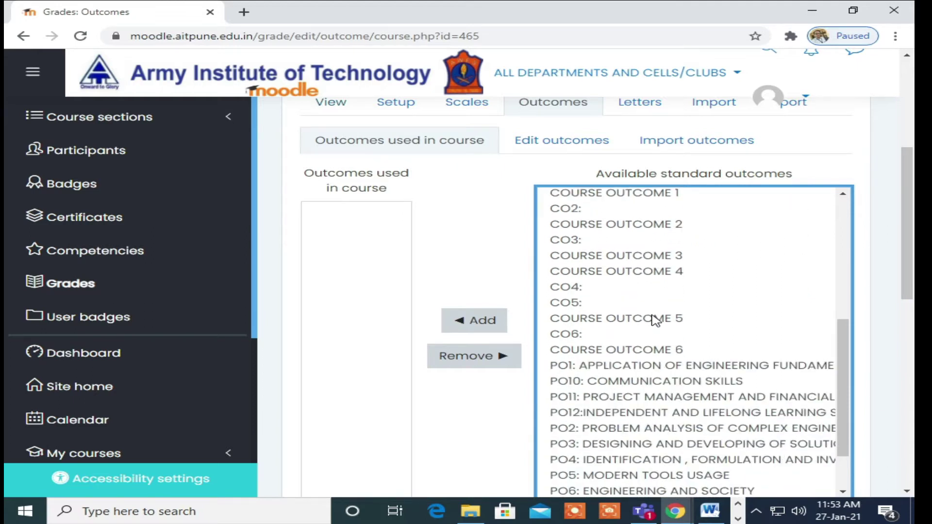
{"action": "scroll", "coordinate": [655, 321], "scroll_direction": "down", "scroll_amount": 3}
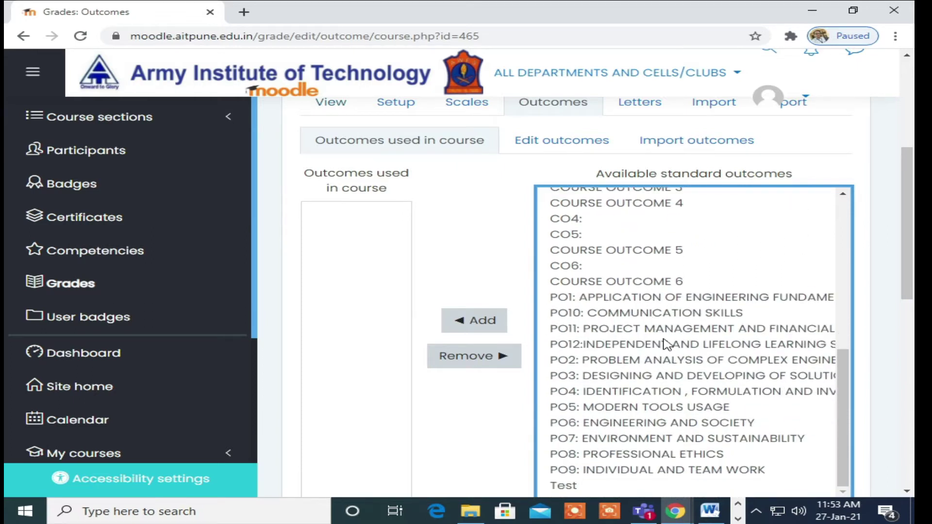
{"action": "scroll", "coordinate": [665, 343], "scroll_direction": "down", "scroll_amount": 3}
{"action": "scroll", "coordinate": [668, 345], "scroll_direction": "up", "scroll_amount": 6}
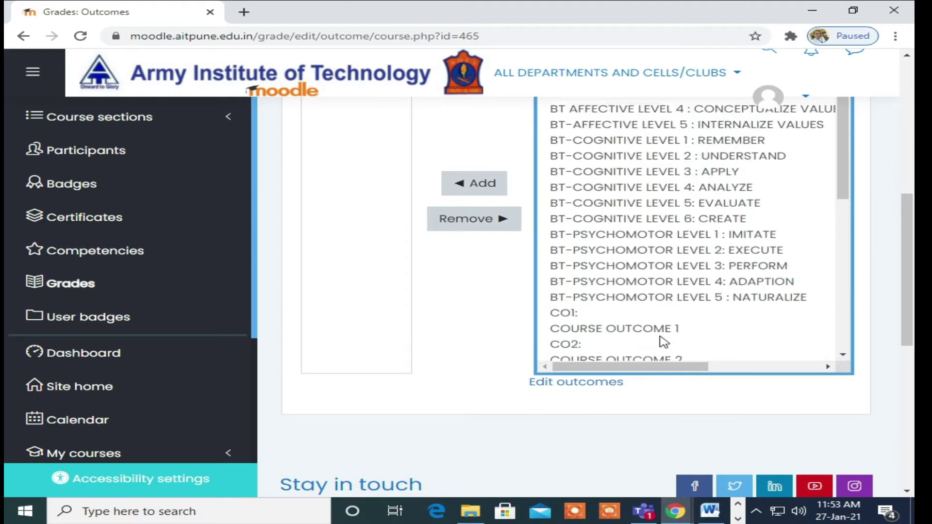
{"action": "scroll", "coordinate": [665, 340], "scroll_direction": "up", "scroll_amount": 3}
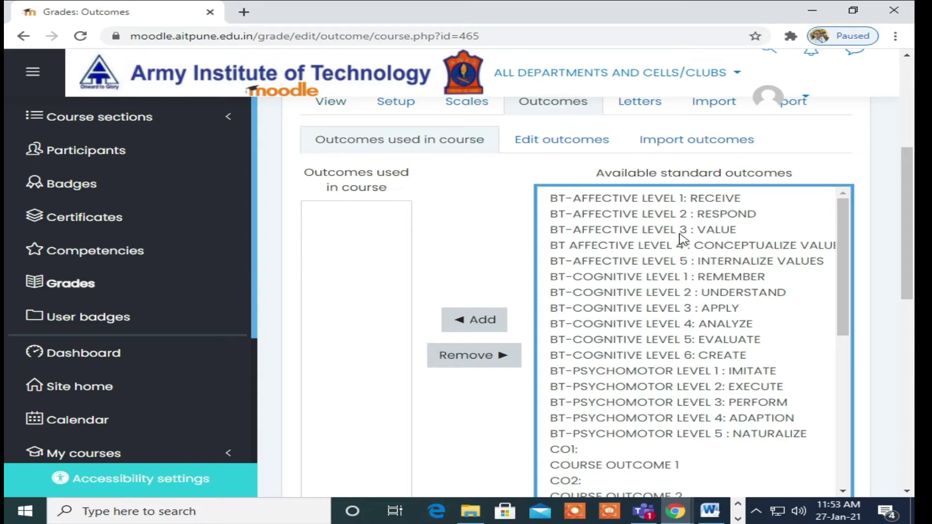
Add the six BT-COGNITIVE outcomes, Level 1 REMEMBER through Level 6 CREATE, to the outcomes used in the course.
{"action": "left_click", "coordinate": [636, 277]}
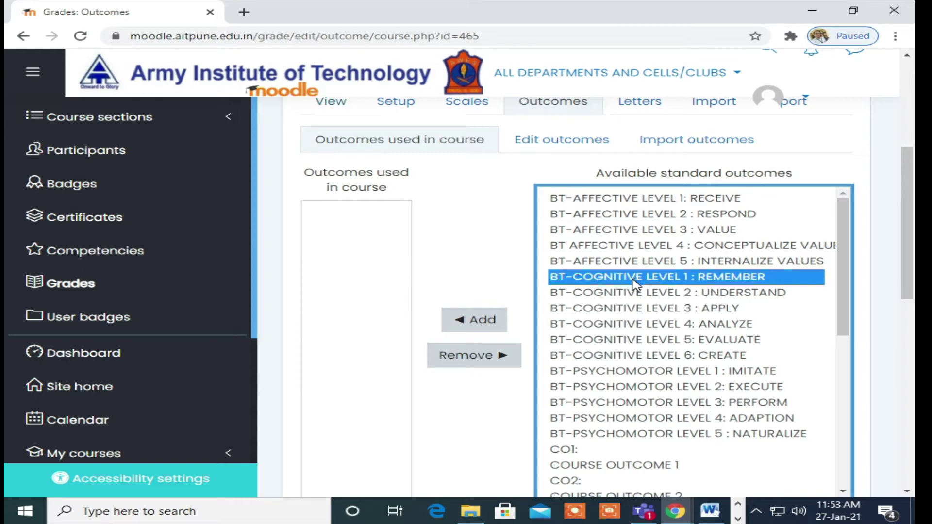
{"action": "left_click", "coordinate": [633, 293], "text": "shift"}
{"action": "left_click", "coordinate": [635, 311], "text": "shift"}
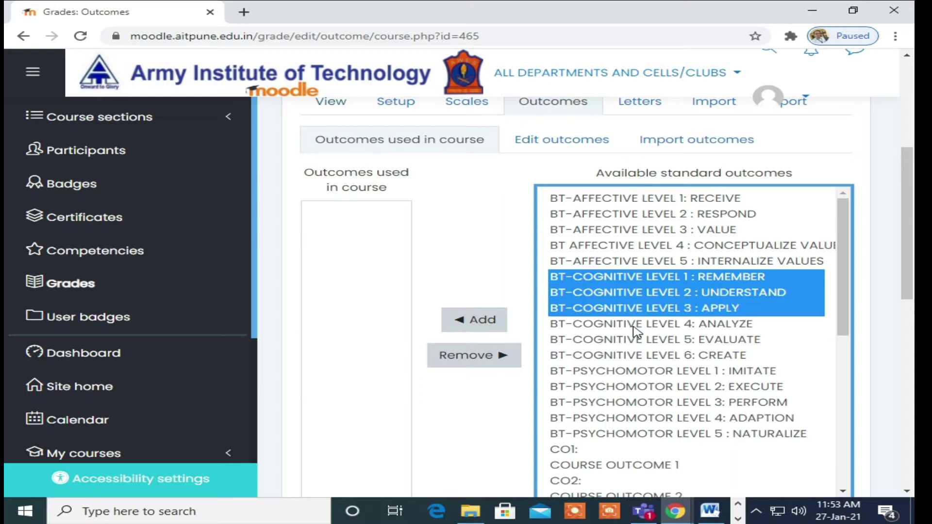
{"action": "left_click", "coordinate": [634, 325], "text": "shift"}
{"action": "left_click", "coordinate": [636, 340], "text": "shift"}
{"action": "left_click", "coordinate": [638, 356], "text": "shift"}
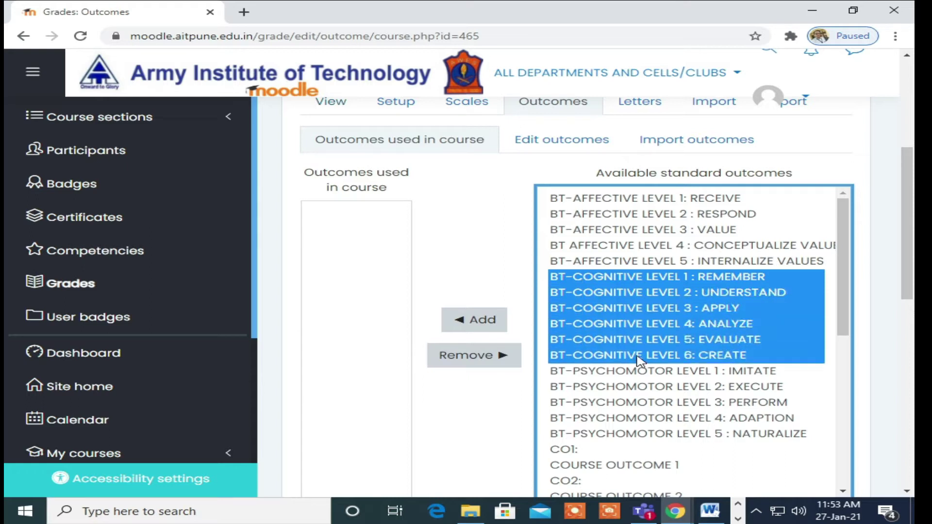
{"action": "left_click", "coordinate": [463, 328]}
Add the standard outcomes CO1 through CO6 to the outcomes used in the course, leaving out the COURSE OUTCOME entries.
{"action": "scroll", "coordinate": [568, 280], "scroll_direction": "down", "scroll_amount": 5}
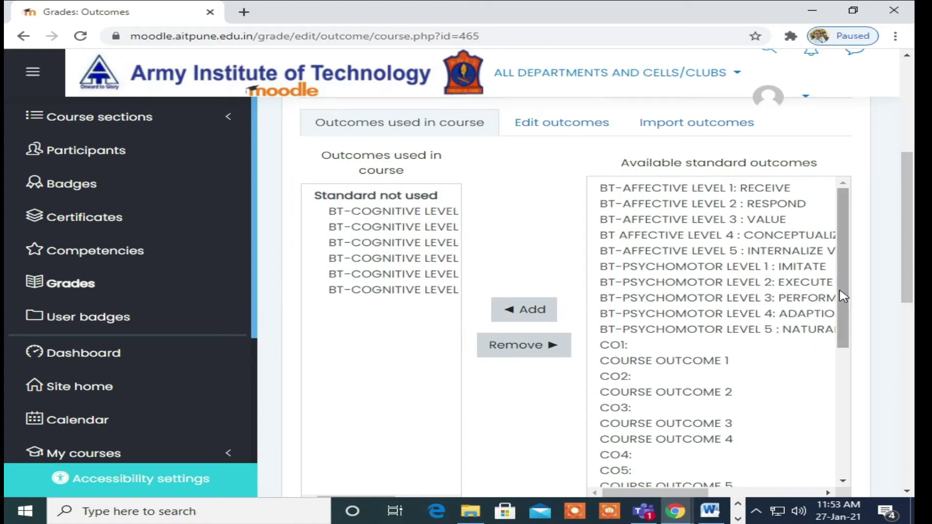
{"action": "left_click_drag", "start_coordinate": [844, 295], "coordinate": [864, 354]}
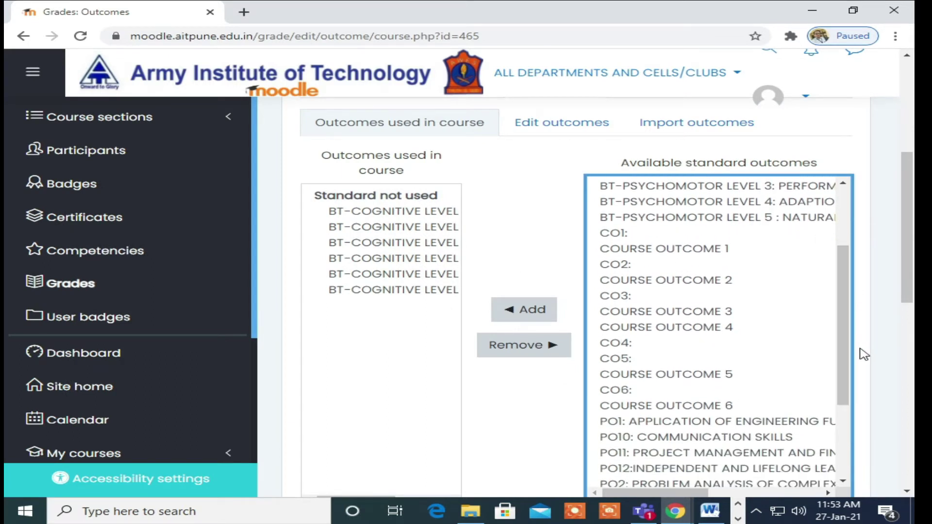
{"action": "left_click", "coordinate": [621, 237]}
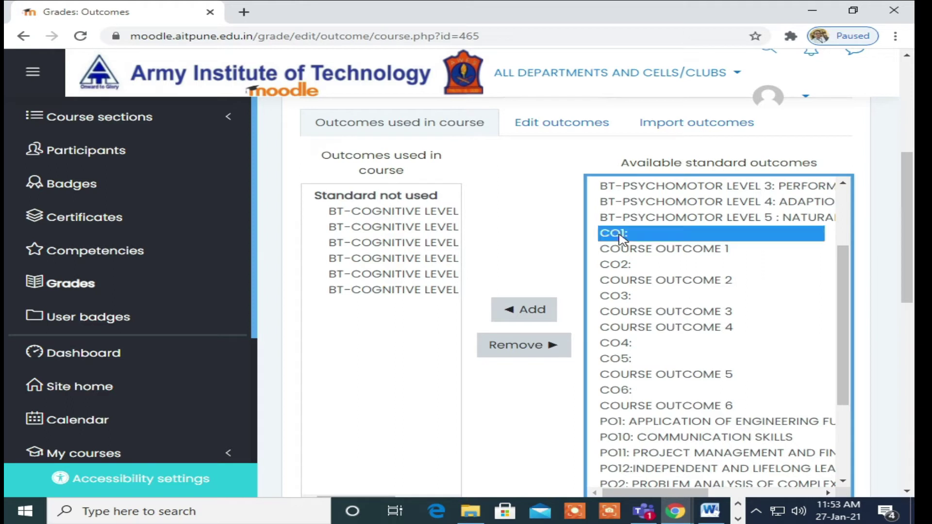
{"action": "left_click", "coordinate": [619, 265], "text": "ctrl"}
{"action": "left_click", "coordinate": [623, 297], "text": "ctrl"}
{"action": "left_click", "coordinate": [622, 345], "text": "ctrl"}
{"action": "left_click", "coordinate": [618, 362], "text": "ctrl"}
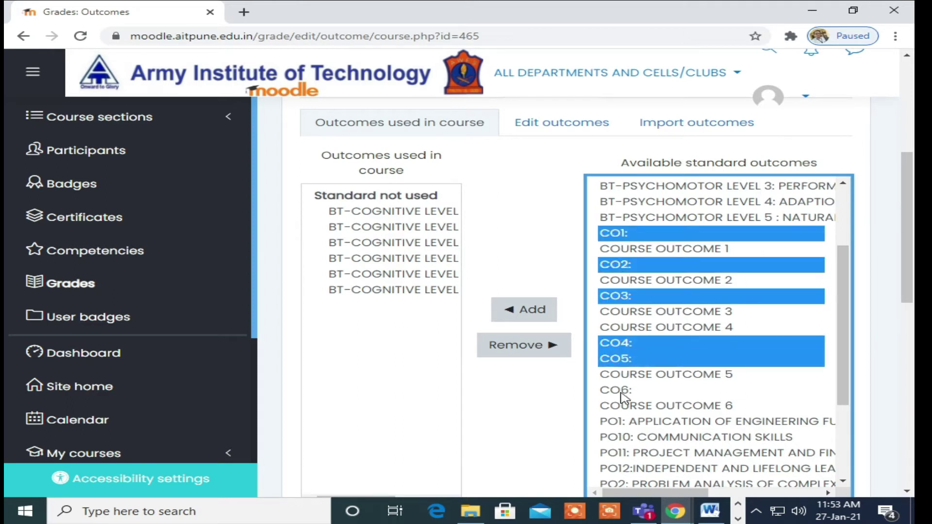
{"action": "left_click", "coordinate": [617, 391], "text": "ctrl"}
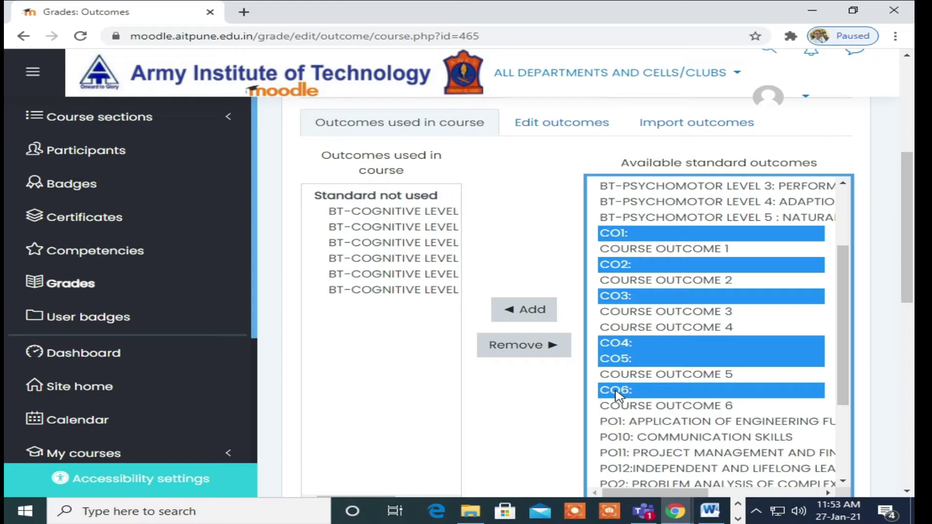
{"action": "left_click", "coordinate": [526, 313]}
Add all twelve program outcomes, PO1 through PO12, to the outcomes used in the course.
{"action": "scroll", "coordinate": [675, 311], "scroll_direction": "down", "scroll_amount": 5}
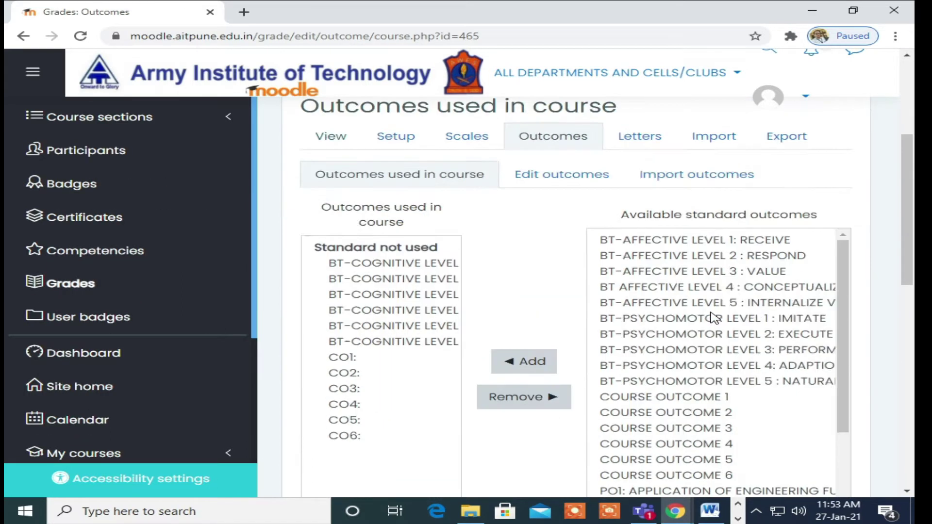
{"action": "left_click_drag", "start_coordinate": [845, 272], "coordinate": [866, 401]}
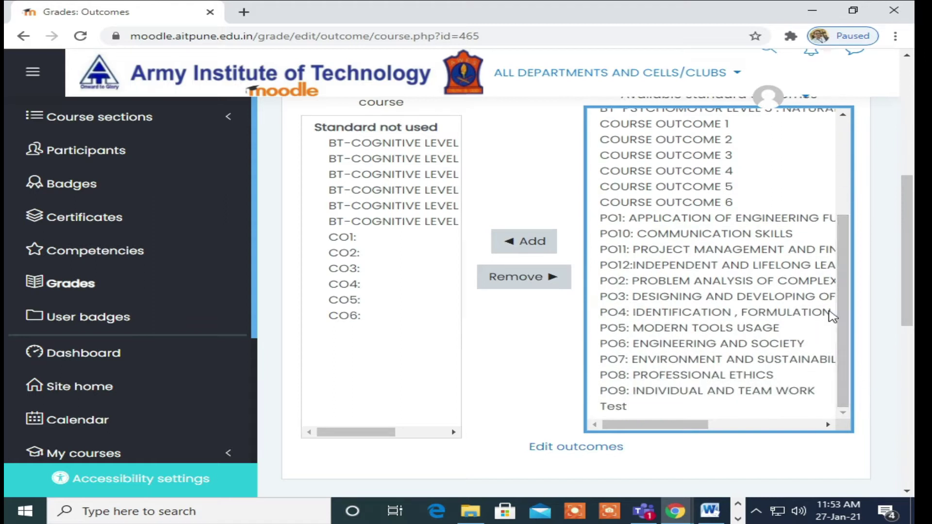
{"action": "left_click", "coordinate": [627, 222]}
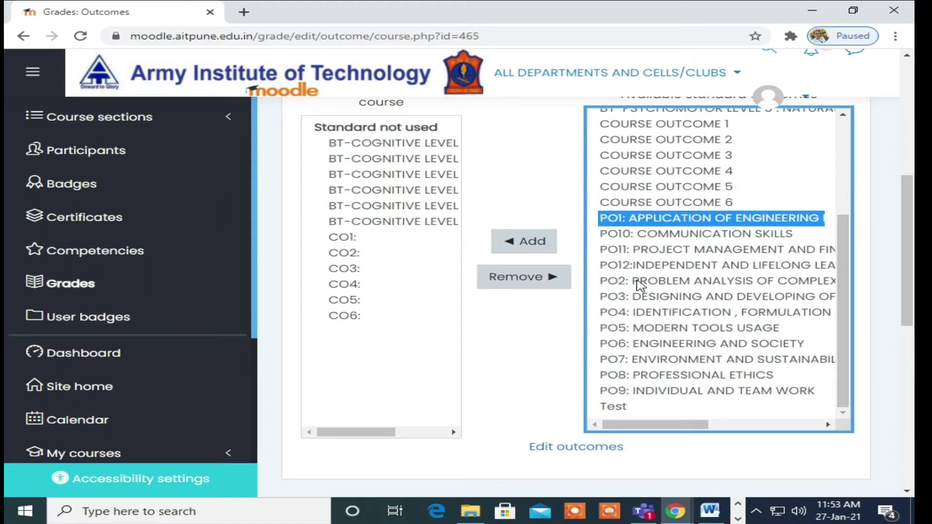
{"action": "left_click", "coordinate": [637, 281], "text": "ctrl"}
{"action": "left_click", "coordinate": [639, 302], "text": "ctrl"}
{"action": "left_click", "coordinate": [645, 314], "text": "ctrl"}
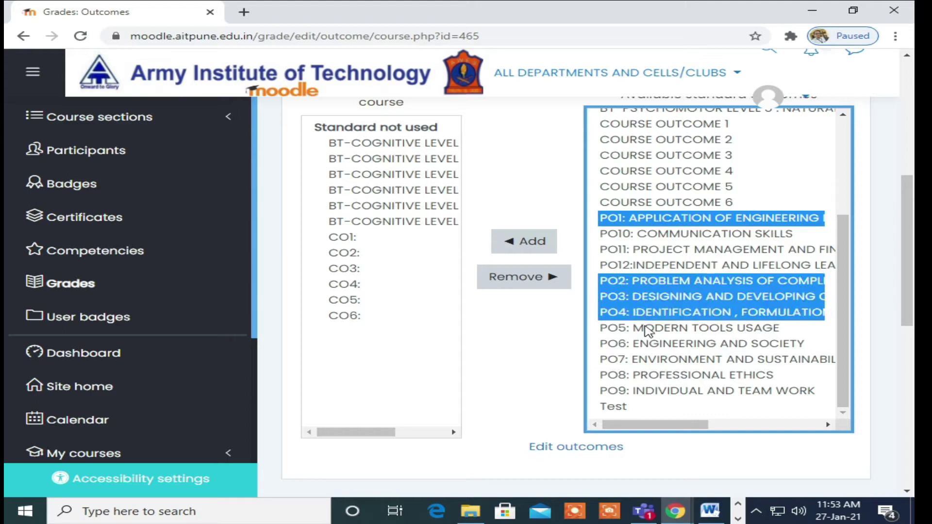
{"action": "left_click", "coordinate": [649, 330], "text": "ctrl"}
{"action": "left_click", "coordinate": [651, 345], "text": "ctrl"}
{"action": "left_click", "coordinate": [654, 363], "text": "ctrl"}
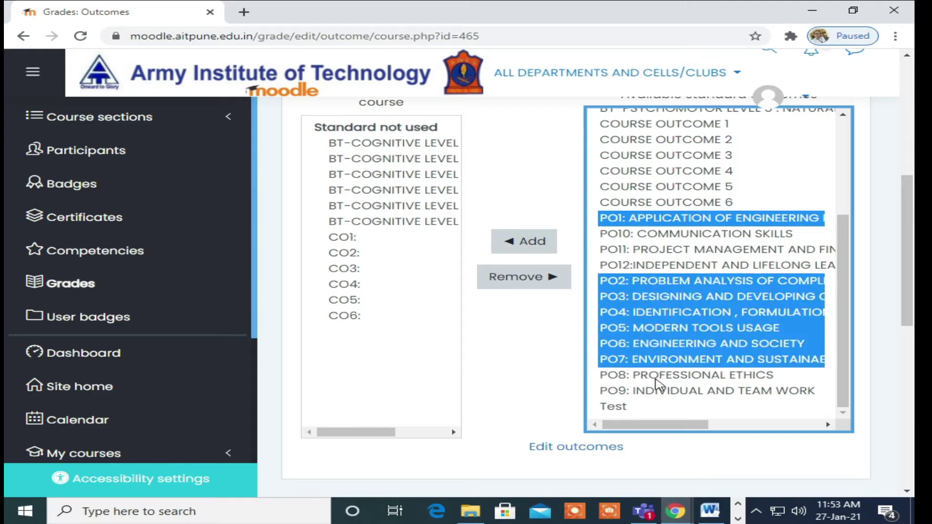
{"action": "left_click", "coordinate": [656, 379], "text": "ctrl"}
{"action": "left_click", "coordinate": [656, 392], "text": "ctrl"}
{"action": "left_click", "coordinate": [646, 235], "text": "ctrl"}
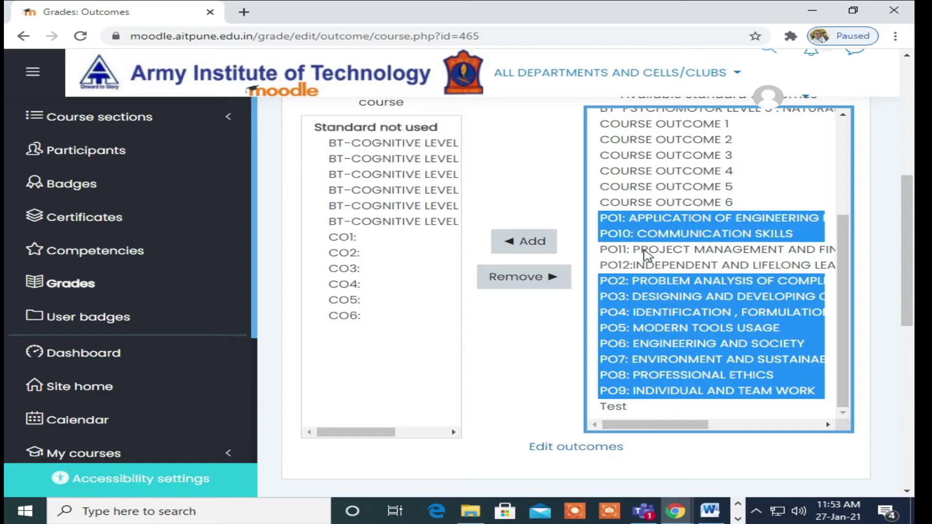
{"action": "left_click", "coordinate": [648, 251], "text": "ctrl"}
{"action": "left_click", "coordinate": [646, 267], "text": "ctrl"}
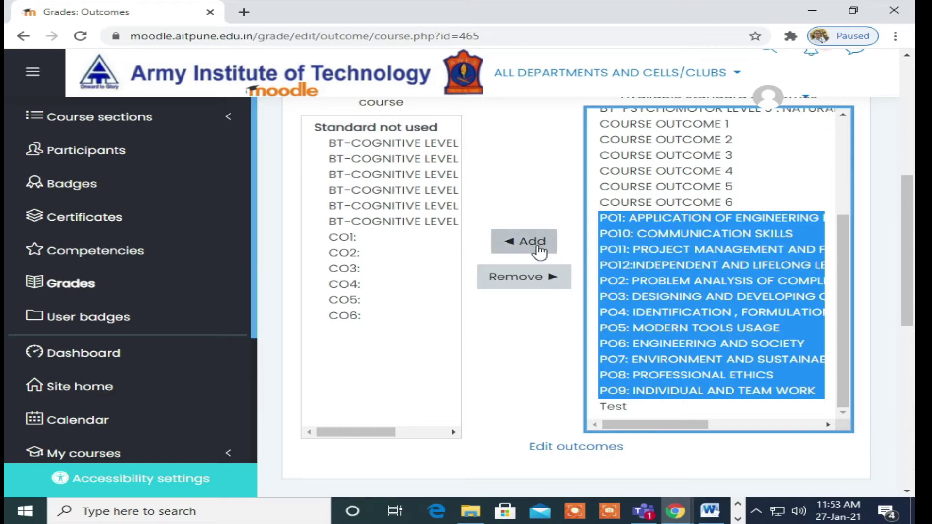
{"action": "left_click", "coordinate": [538, 251]}
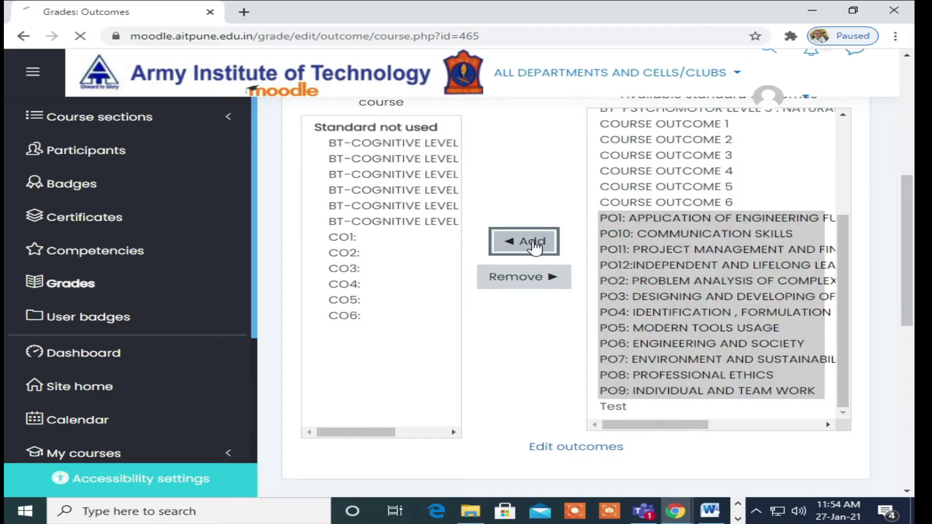
Review the list of outcomes used in the course, from the cognitive levels through the course and program outcomes.
{"action": "scroll", "coordinate": [767, 310], "scroll_direction": "down", "scroll_amount": 7}
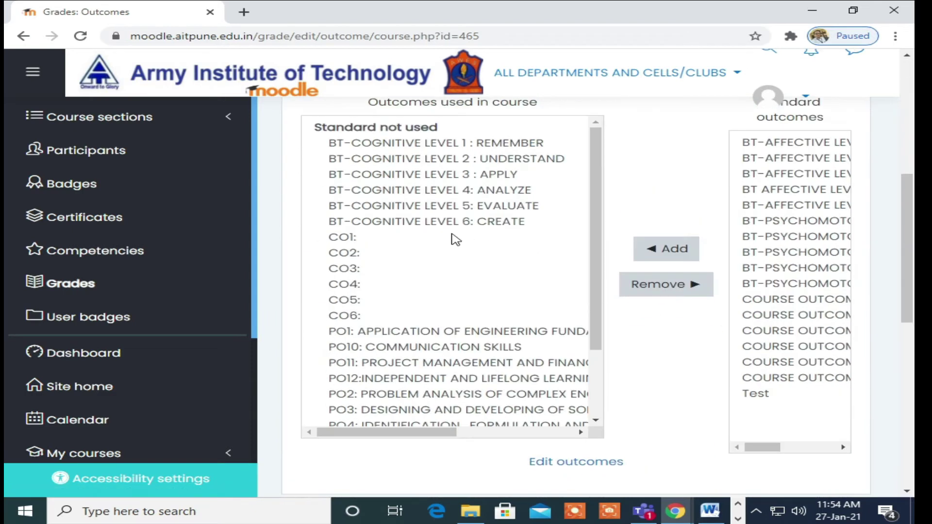
{"action": "left_click_drag", "start_coordinate": [593, 207], "coordinate": [580, 179]}
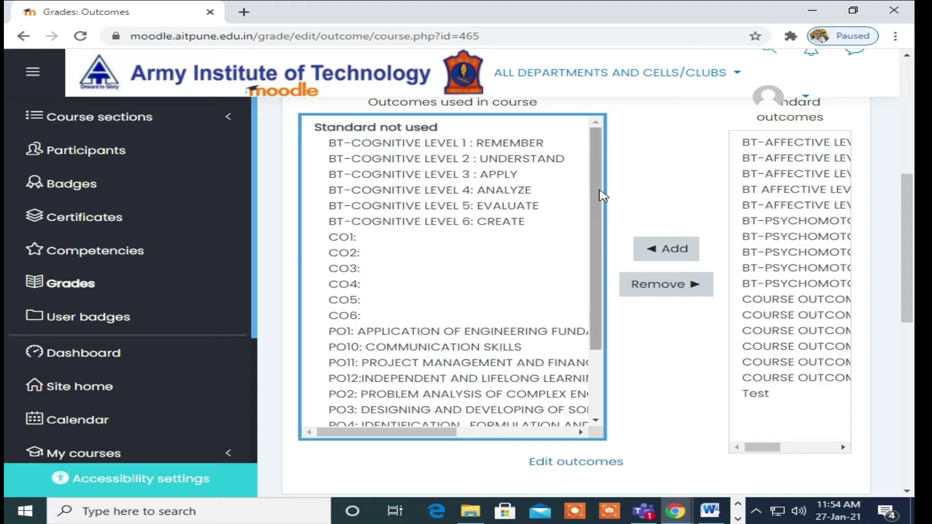
{"action": "scroll", "coordinate": [602, 223], "scroll_direction": "down", "scroll_amount": 1}
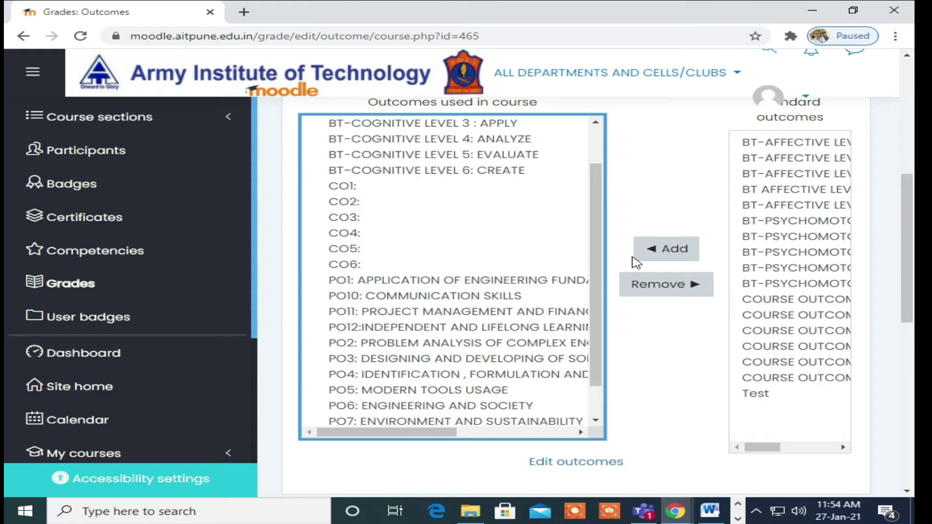
{"action": "scroll", "coordinate": [631, 340], "scroll_direction": "down", "scroll_amount": 5}
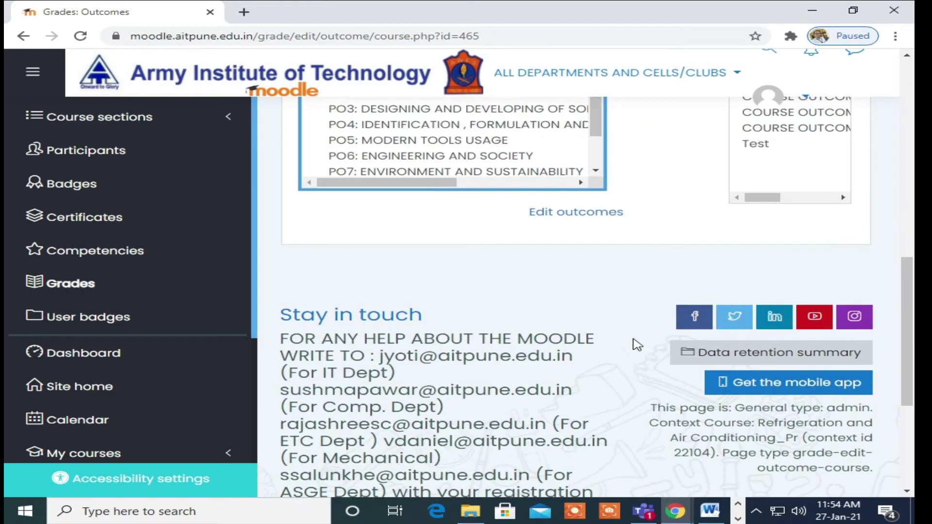
{"action": "scroll", "coordinate": [625, 320], "scroll_direction": "up", "scroll_amount": 6}
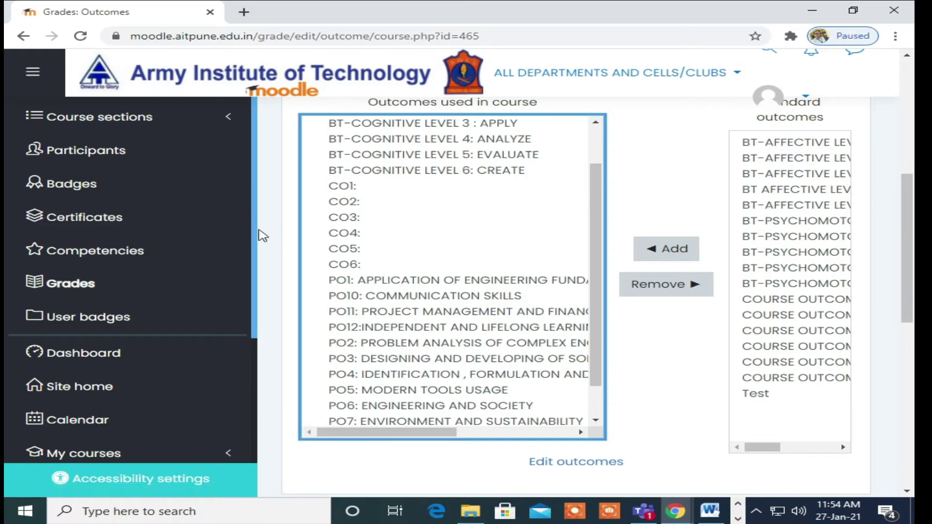
{"action": "mouse_move", "coordinate": [256, 236]}
{"action": "left_mouse_down"}
{"action": "mouse_move", "coordinate": [258, 294]}
{"action": "mouse_move", "coordinate": [258, 228]}
{"action": "left_mouse_up"}
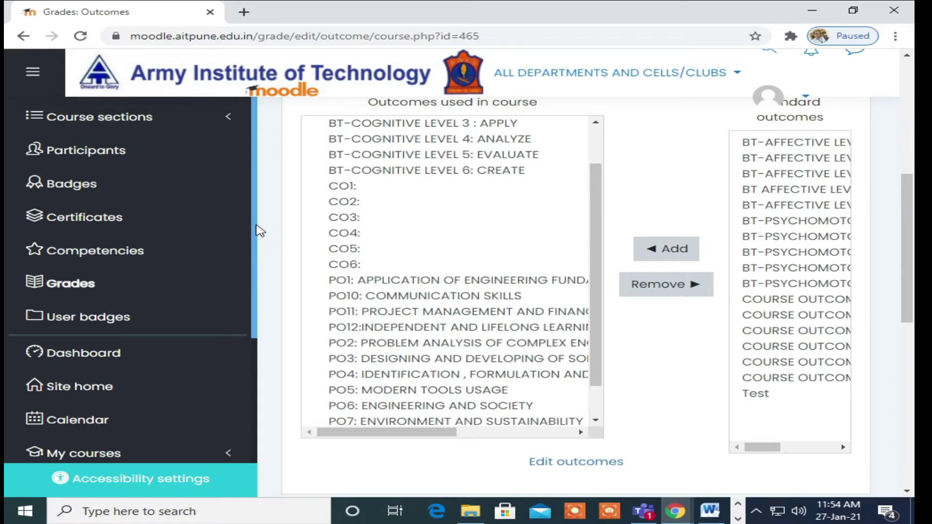
Open the course's competencies page and check which resources and activities its filter offers.
{"action": "left_click", "coordinate": [91, 253]}
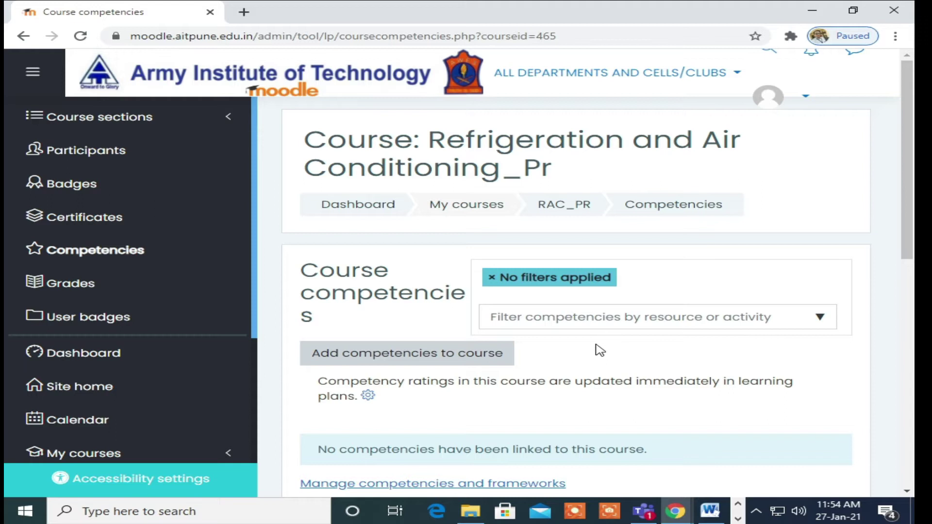
{"action": "left_click", "coordinate": [818, 324]}
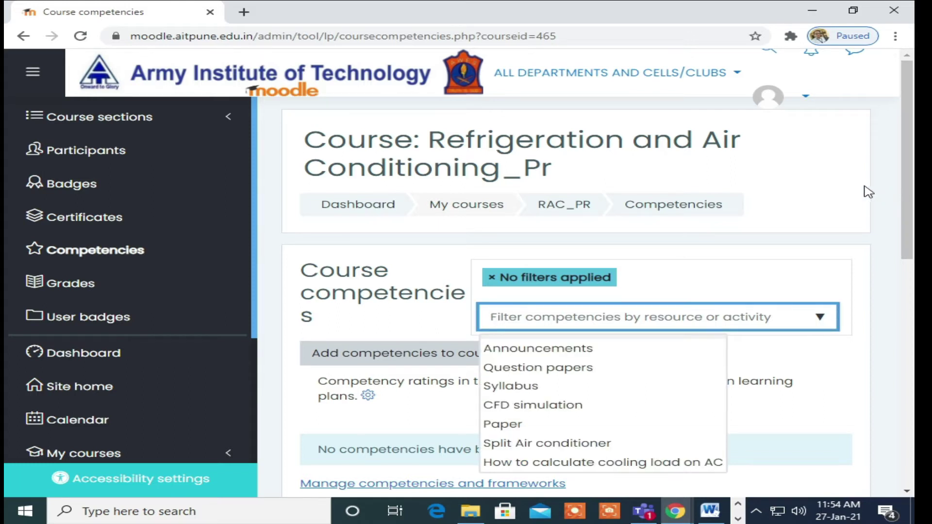
{"action": "left_click_drag", "start_coordinate": [907, 209], "coordinate": [912, 284]}
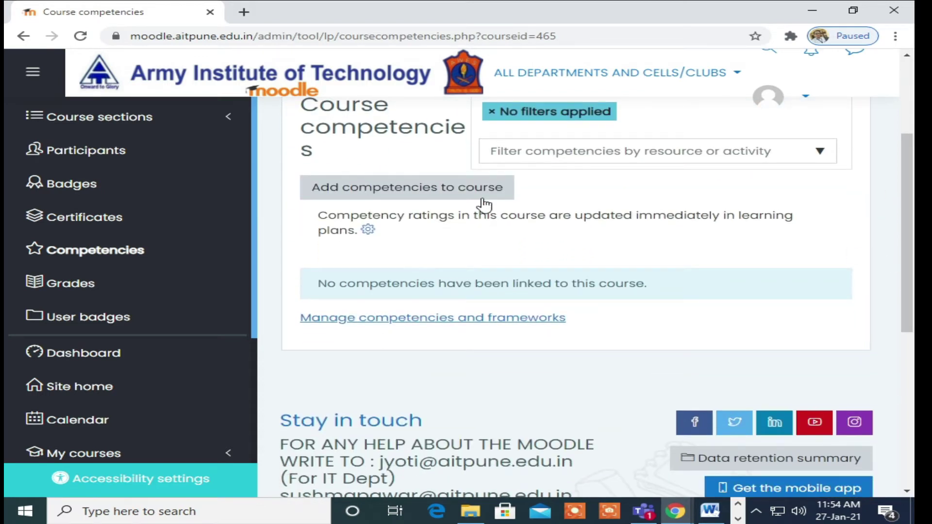
{"action": "left_click", "coordinate": [467, 195]}
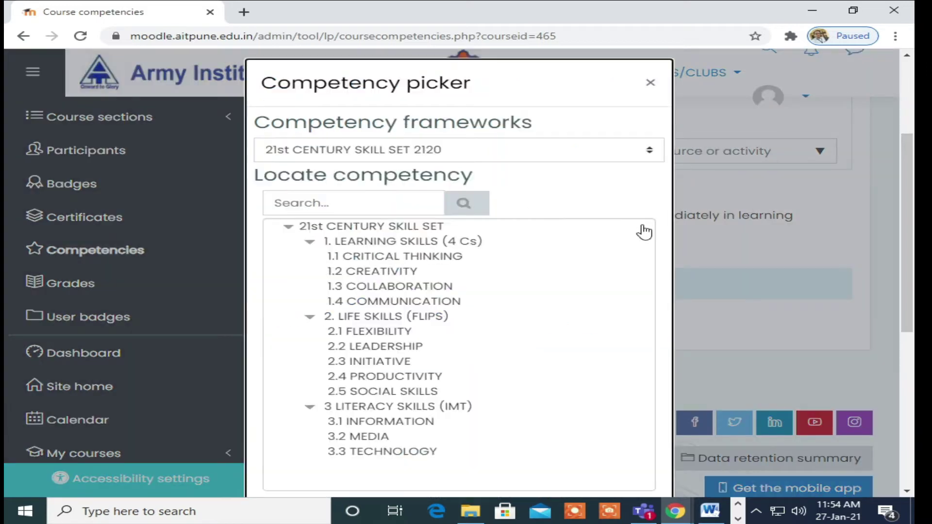
{"action": "scroll", "coordinate": [549, 290], "scroll_direction": "down", "scroll_amount": 4}
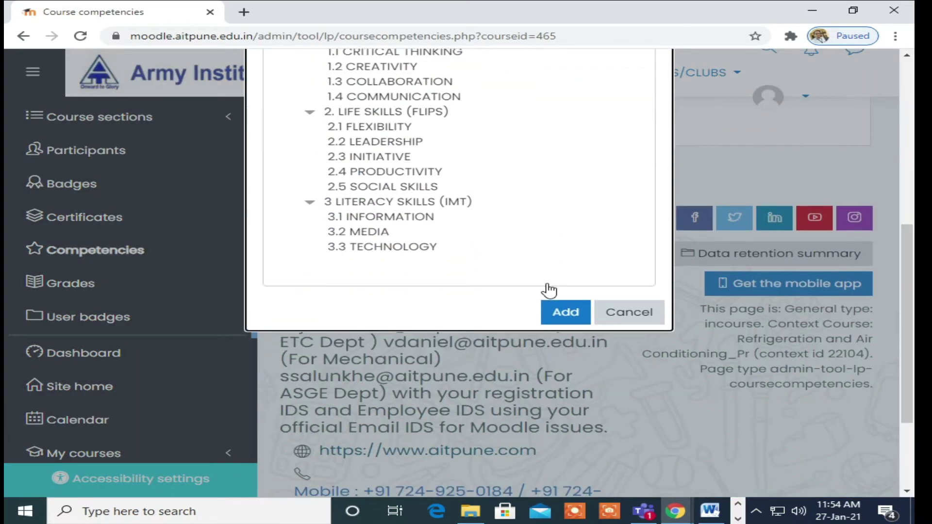
{"action": "scroll", "coordinate": [547, 287], "scroll_direction": "up", "scroll_amount": 4}
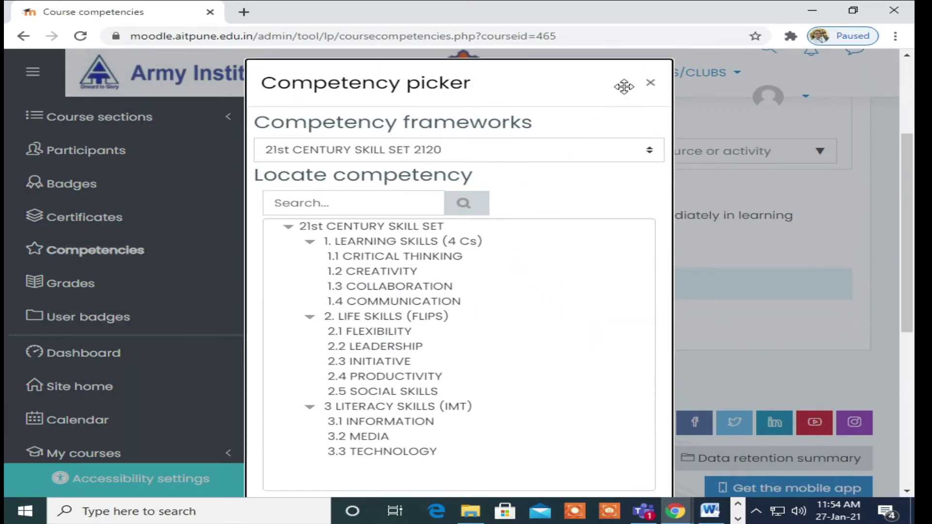
{"action": "left_click", "coordinate": [651, 84]}
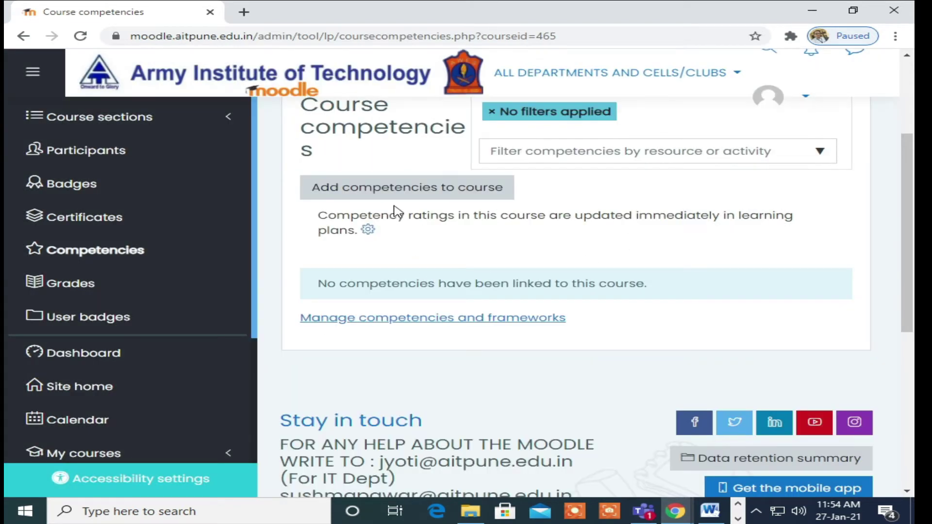
Start adding competencies to the course and choose the NBA PROGRAM OUTCOMES NBA2020 framework.
{"action": "left_click", "coordinate": [373, 195]}
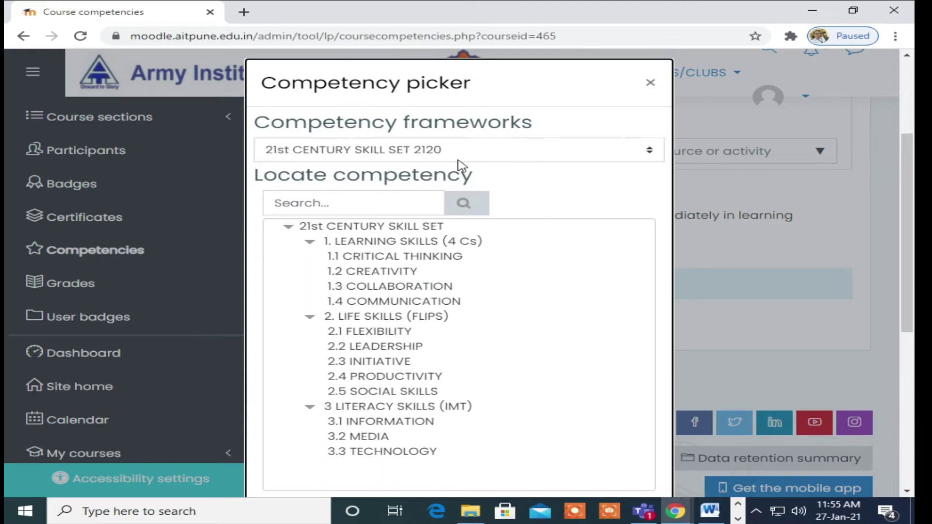
{"action": "left_click", "coordinate": [529, 158]}
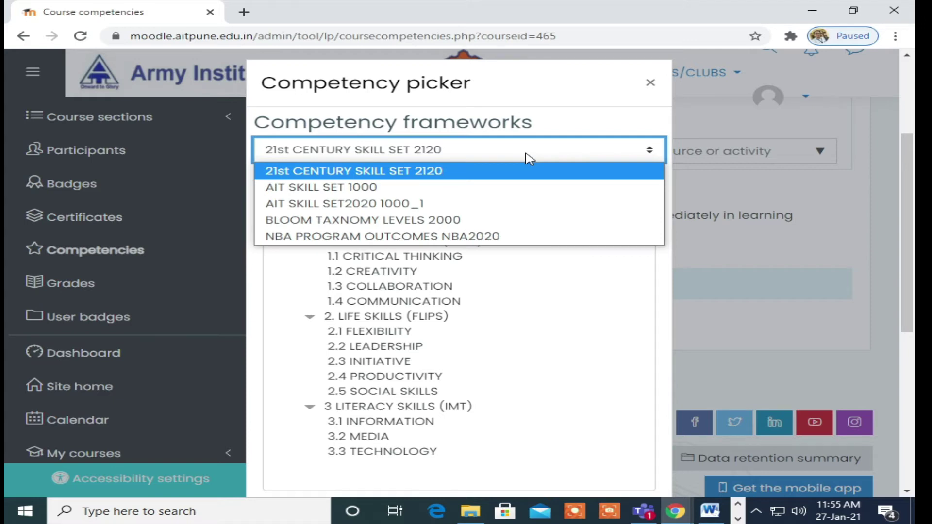
{"action": "left_click", "coordinate": [352, 237]}
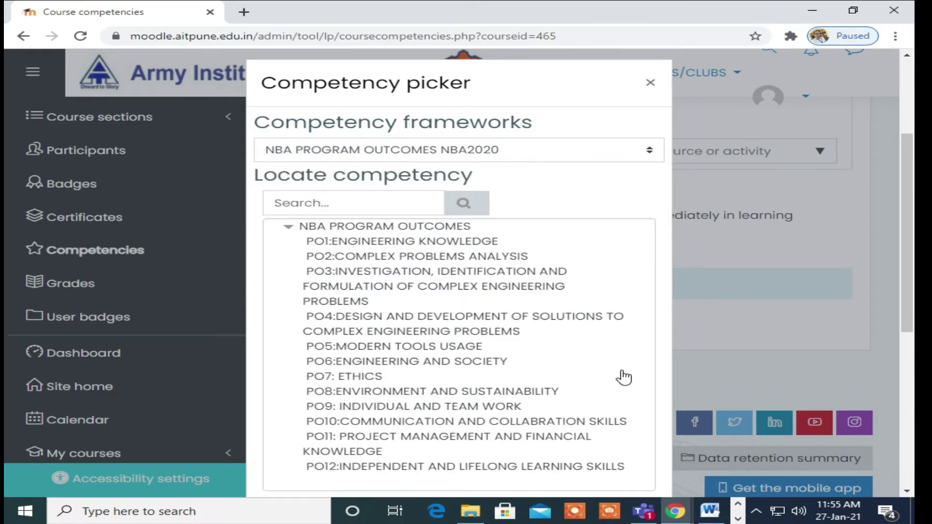
Add the NBA PROGRAM OUTCOMES parent entry and all twelve competencies, PO1 through PO12, to the course.
{"action": "left_click", "coordinate": [414, 229]}
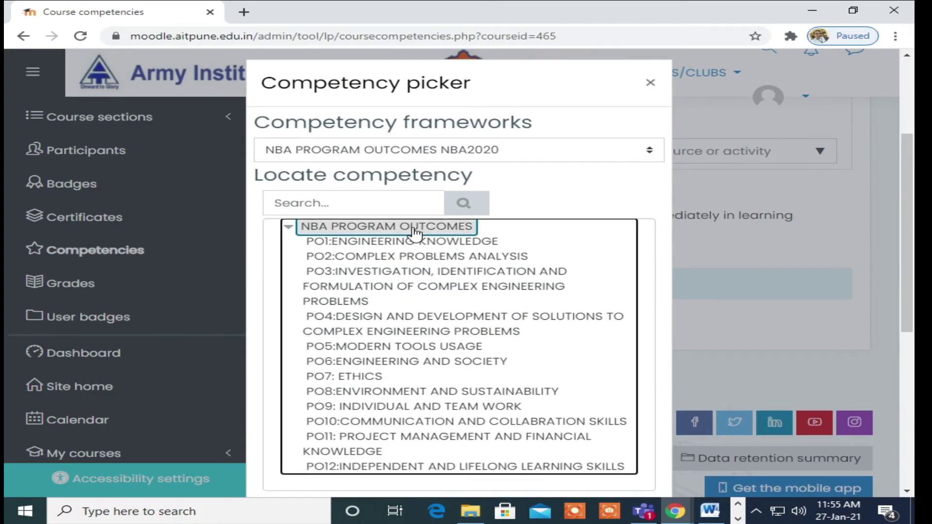
{"action": "left_click", "coordinate": [420, 244], "text": "shift"}
{"action": "left_click", "coordinate": [419, 258], "text": "shift"}
{"action": "left_click", "coordinate": [418, 284], "text": "shift"}
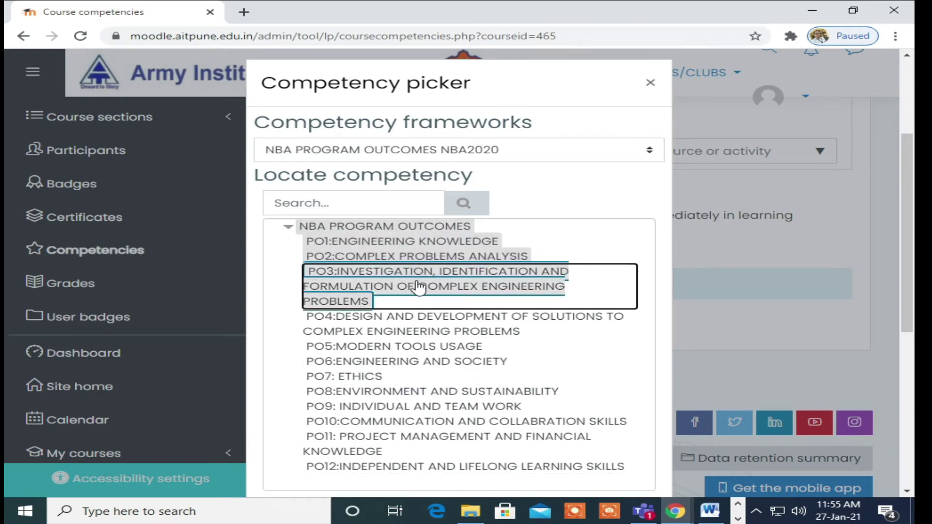
{"action": "left_click", "coordinate": [420, 329], "text": "shift"}
{"action": "left_click", "coordinate": [422, 349], "text": "shift"}
{"action": "left_click", "coordinate": [422, 365], "text": "shift"}
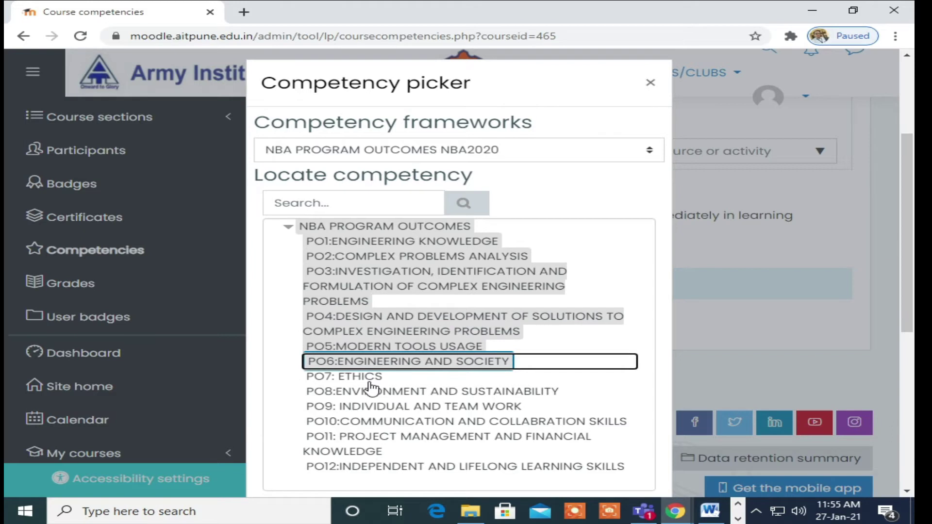
{"action": "left_click", "coordinate": [370, 381], "text": "shift"}
{"action": "left_click", "coordinate": [507, 394], "text": "shift"}
{"action": "left_click", "coordinate": [488, 410], "text": "shift"}
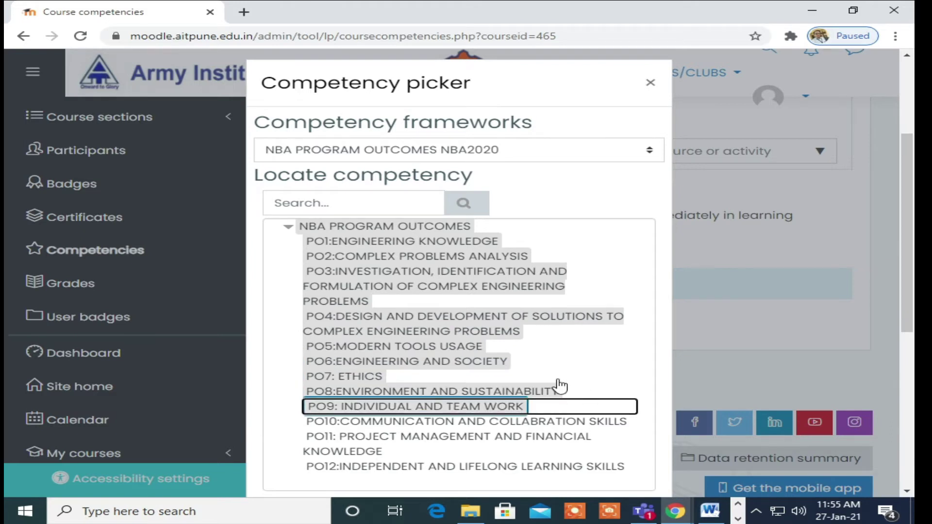
{"action": "scroll", "coordinate": [572, 371], "scroll_direction": "down", "scroll_amount": 3}
{"action": "left_click", "coordinate": [498, 287], "text": "shift"}
{"action": "left_click", "coordinate": [499, 303], "text": "shift"}
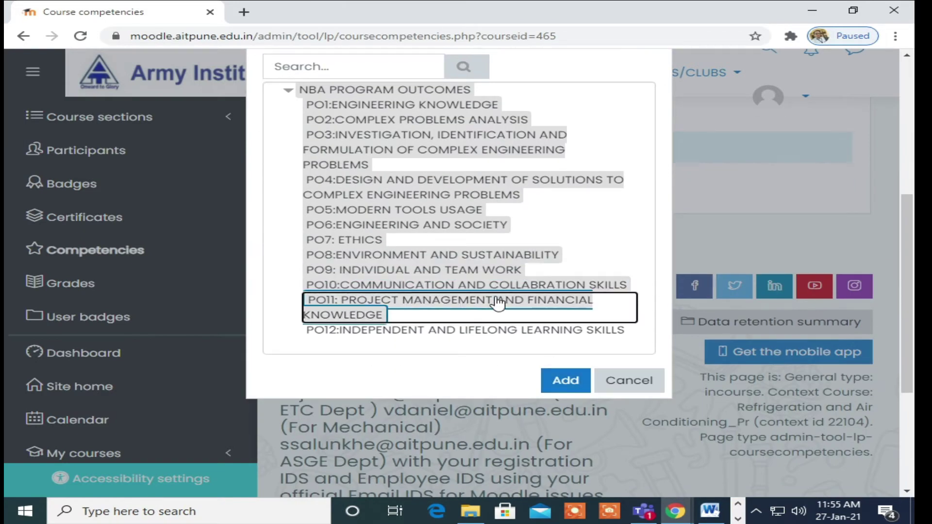
{"action": "left_click", "coordinate": [458, 333], "text": "shift"}
{"action": "left_click", "coordinate": [546, 381]}
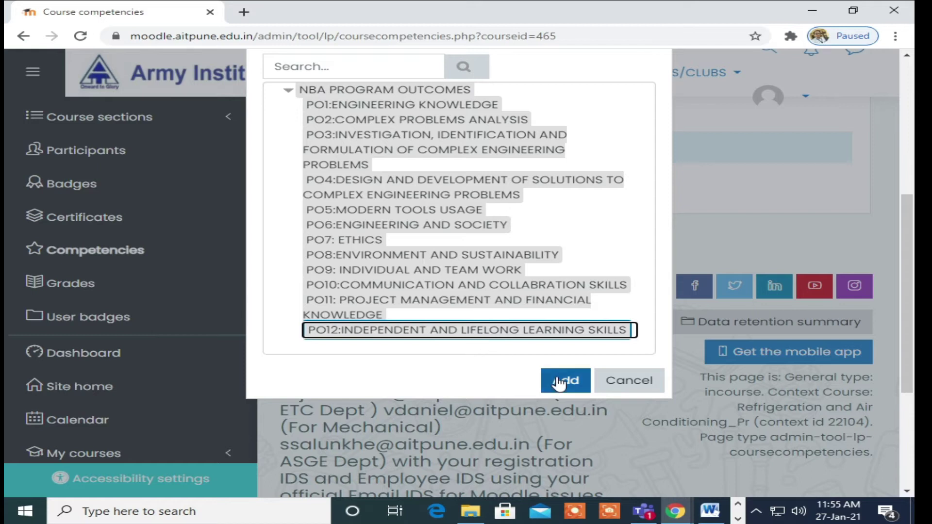
Open the course's grades and look through the grader report, including the participant rows and the course total column.
{"action": "scroll", "coordinate": [785, 443], "scroll_direction": "down", "scroll_amount": 1}
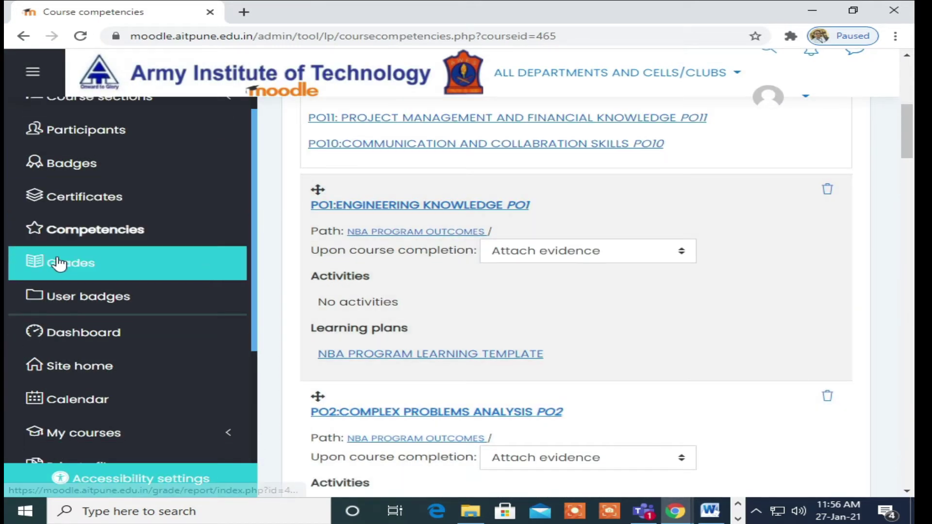
{"action": "left_click", "coordinate": [58, 264]}
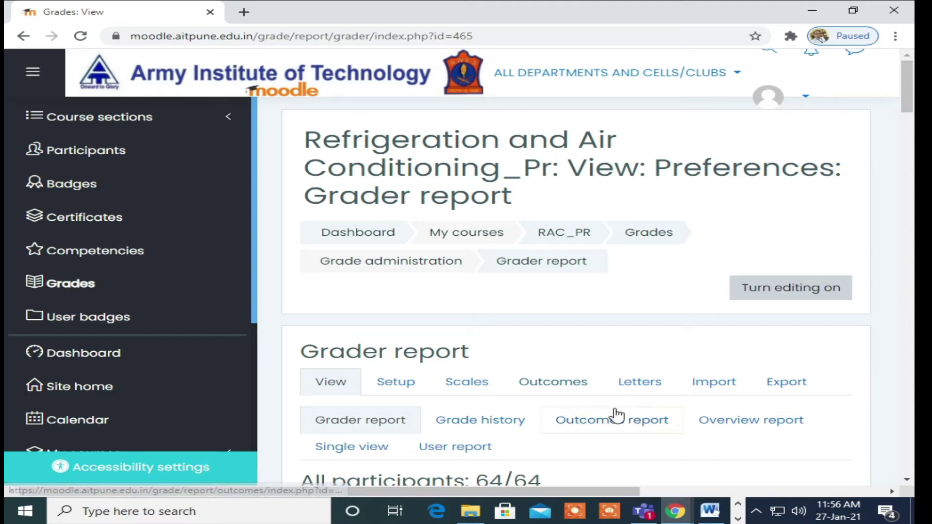
{"action": "scroll", "coordinate": [645, 449], "scroll_direction": "down", "scroll_amount": 4}
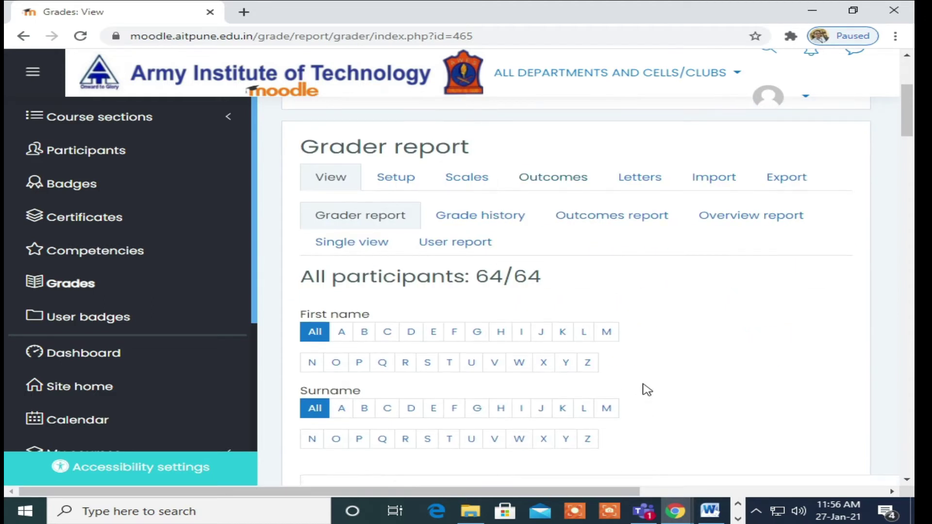
{"action": "scroll", "coordinate": [648, 395], "scroll_direction": "down", "scroll_amount": 7}
{"action": "left_click_drag", "start_coordinate": [575, 490], "coordinate": [860, 474]}
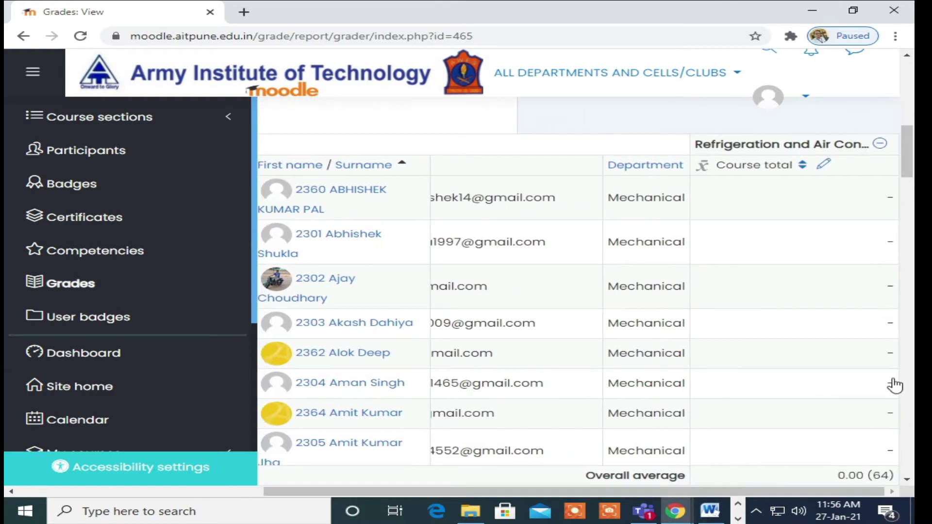
{"action": "left_click_drag", "start_coordinate": [694, 492], "coordinate": [289, 488]}
{"action": "scroll", "coordinate": [688, 282], "scroll_direction": "up", "scroll_amount": 3}
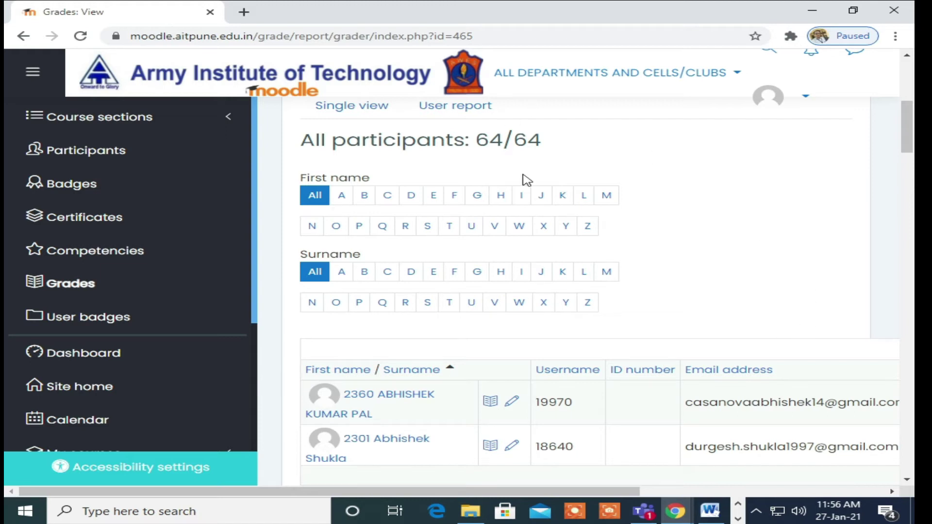
{"action": "scroll", "coordinate": [774, 323], "scroll_direction": "up", "scroll_amount": 5}
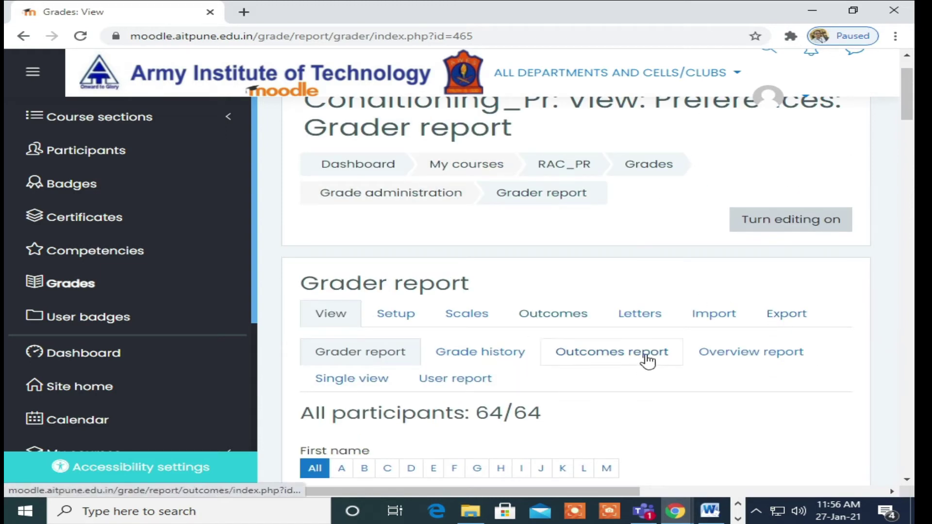
Open the Outcomes report and review the entries for the program outcomes, cognitive levels and course outcomes.
{"action": "left_click", "coordinate": [610, 358]}
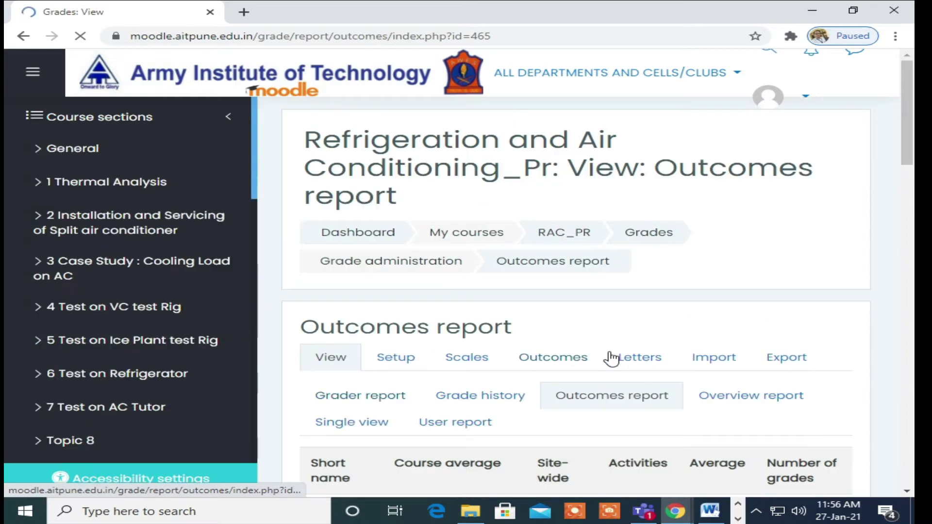
{"action": "scroll", "coordinate": [738, 380], "scroll_direction": "down", "scroll_amount": 10}
{"action": "scroll", "coordinate": [743, 391], "scroll_direction": "up", "scroll_amount": 4}
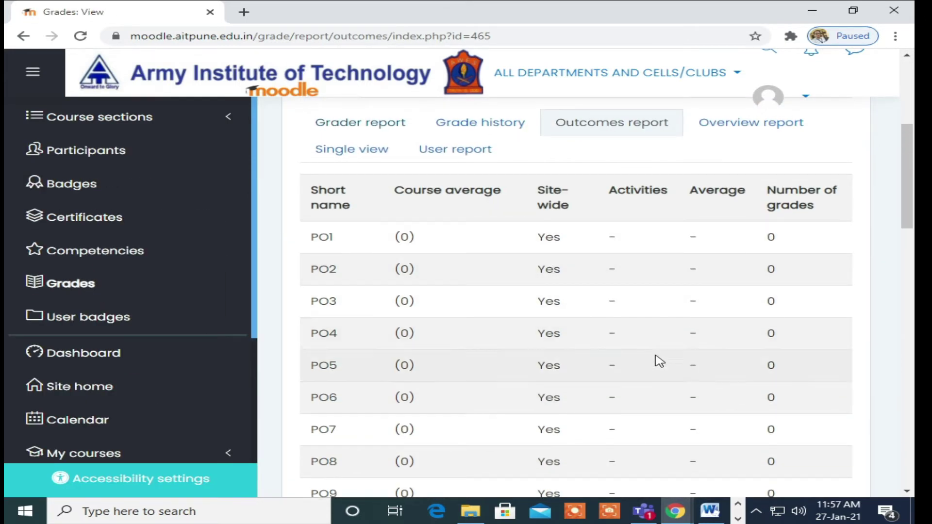
{"action": "scroll", "coordinate": [659, 369], "scroll_direction": "down", "scroll_amount": 15}
{"action": "scroll", "coordinate": [665, 381], "scroll_direction": "up", "scroll_amount": 7}
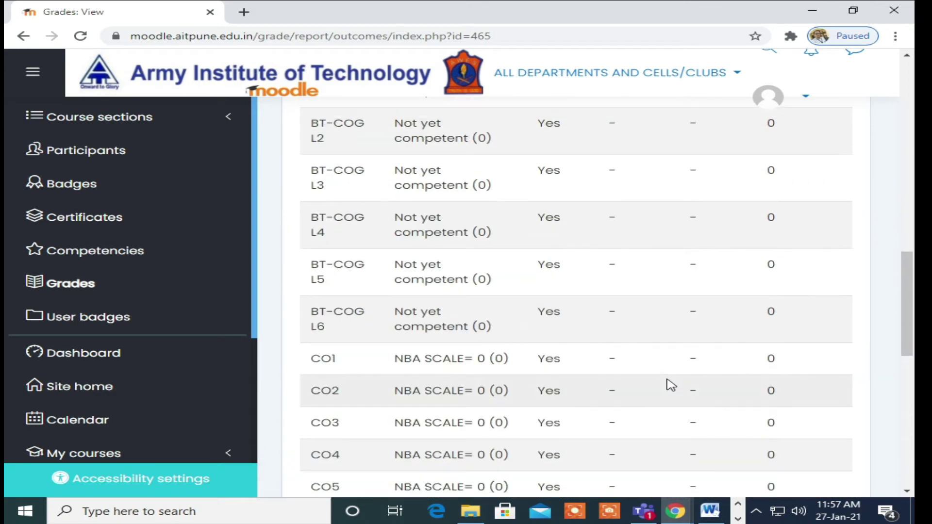
{"action": "scroll", "coordinate": [671, 385], "scroll_direction": "up", "scroll_amount": 8}
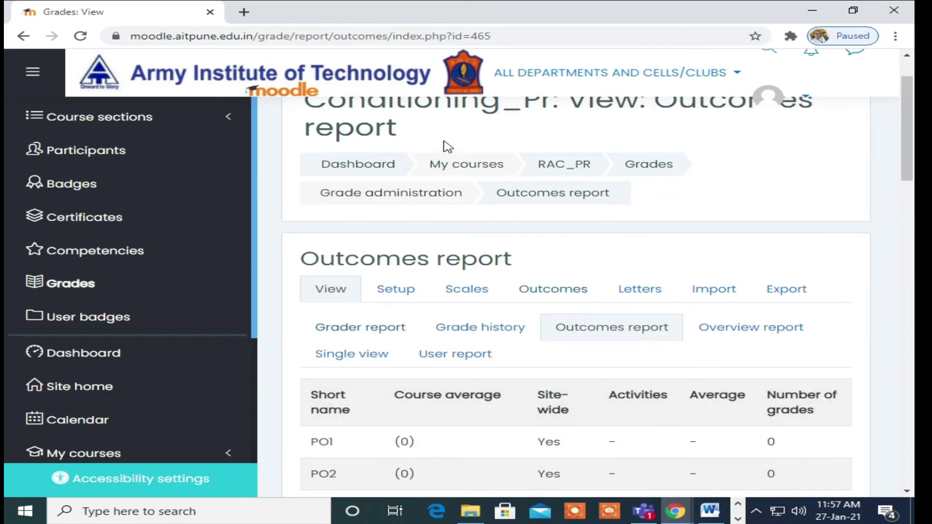
{"action": "left_click", "coordinate": [546, 194]}
{"action": "scroll", "coordinate": [725, 282], "scroll_direction": "down", "scroll_amount": 6}
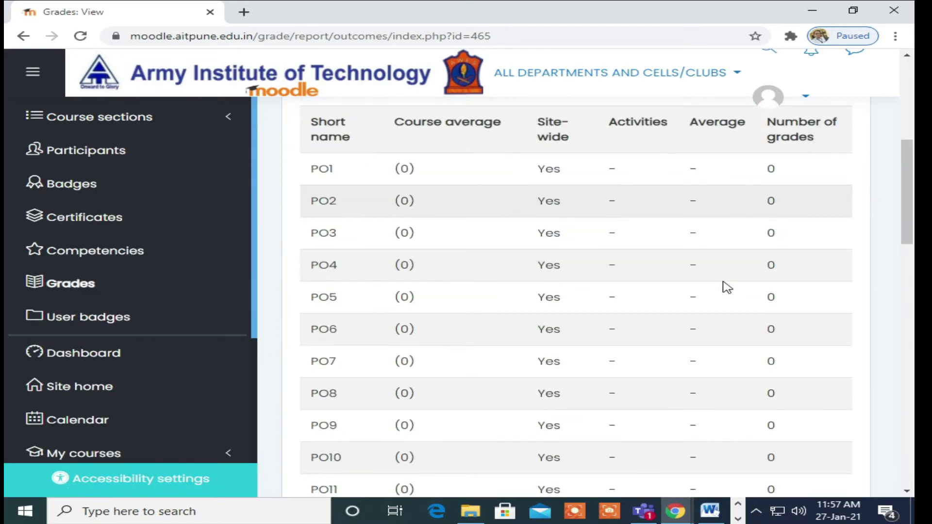
{"action": "scroll", "coordinate": [727, 287], "scroll_direction": "up", "scroll_amount": 6}
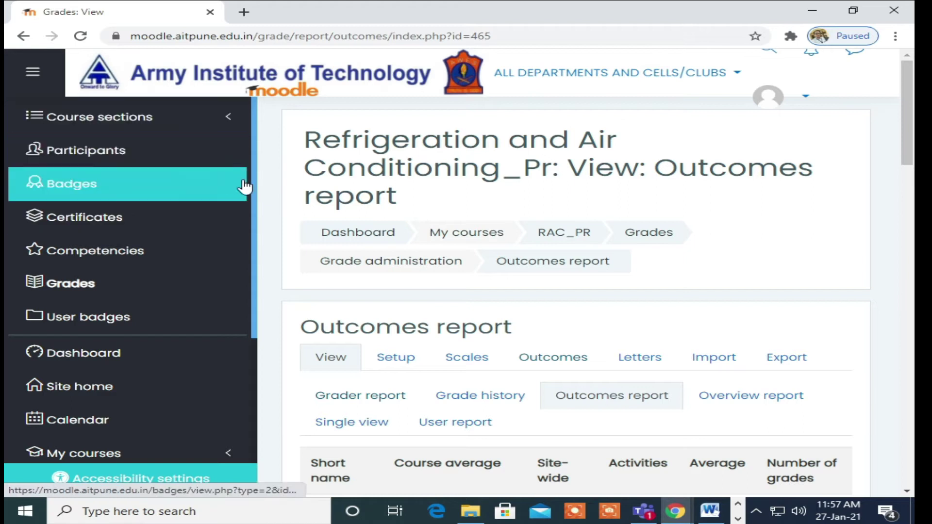
Return to the dashboard and open the Refrigeration and Air Conditioning_Pr course from the recently accessed courses.
{"action": "left_click", "coordinate": [365, 232]}
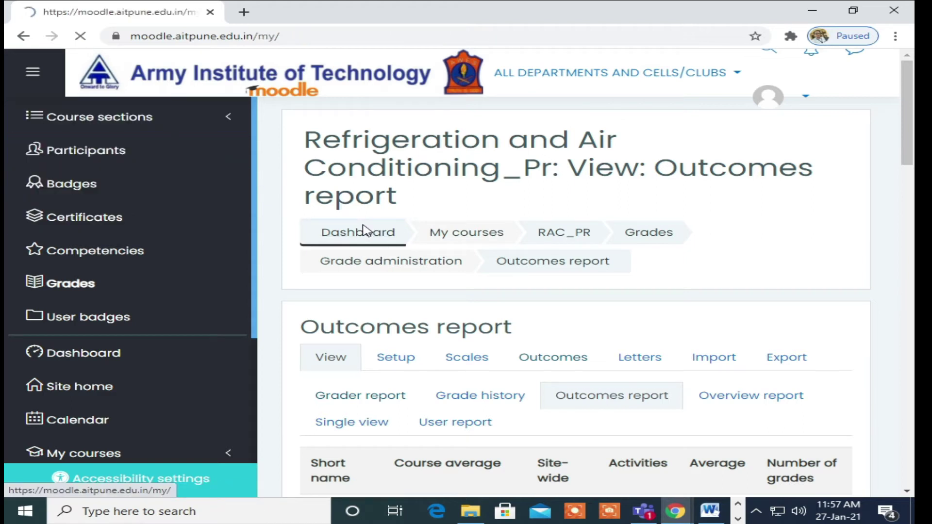
{"action": "scroll", "coordinate": [790, 303], "scroll_direction": "down", "scroll_amount": 4}
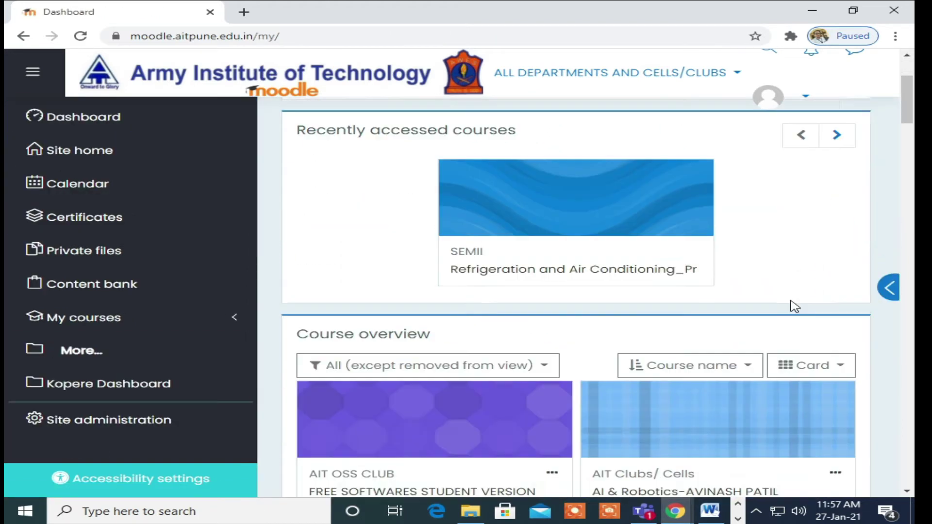
{"action": "scroll", "coordinate": [796, 306], "scroll_direction": "up", "scroll_amount": 4}
{"action": "scroll", "coordinate": [798, 305], "scroll_direction": "down", "scroll_amount": 3}
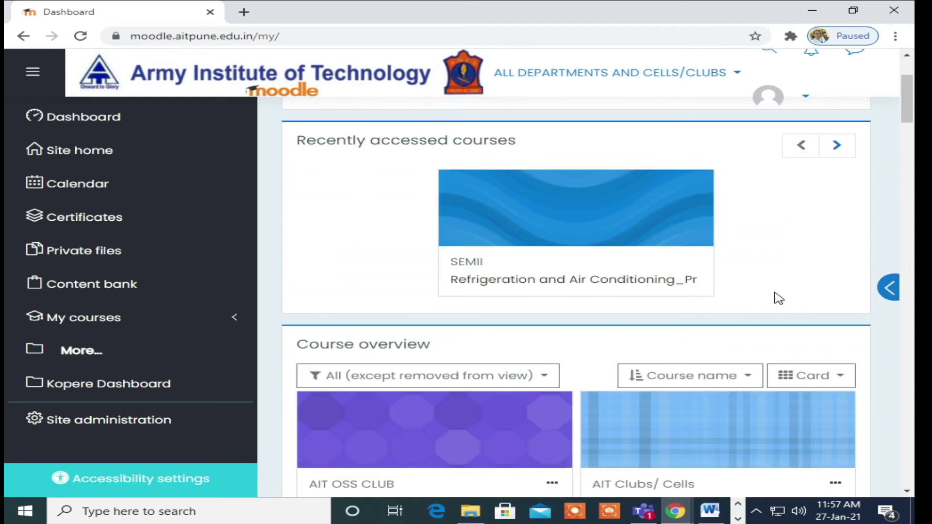
{"action": "left_click", "coordinate": [650, 286]}
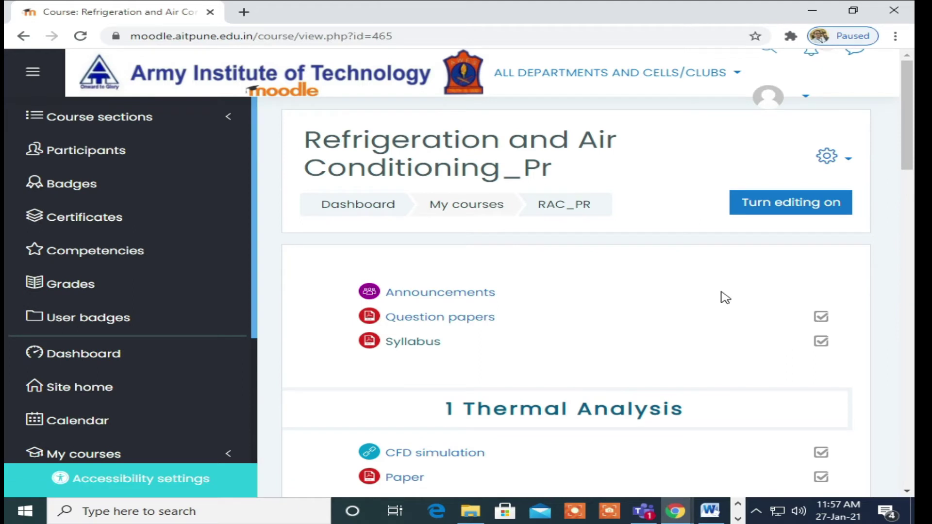
Turn on editing for the Refrigeration and Air Conditioning_Pr course page.
{"action": "scroll", "coordinate": [724, 298], "scroll_direction": "down", "scroll_amount": 3}
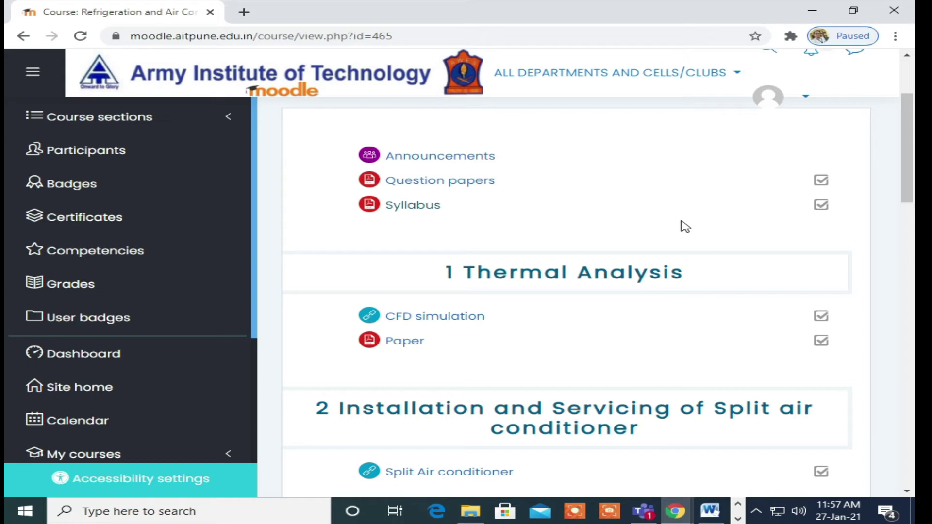
{"action": "scroll", "coordinate": [789, 226], "scroll_direction": "up", "scroll_amount": 3}
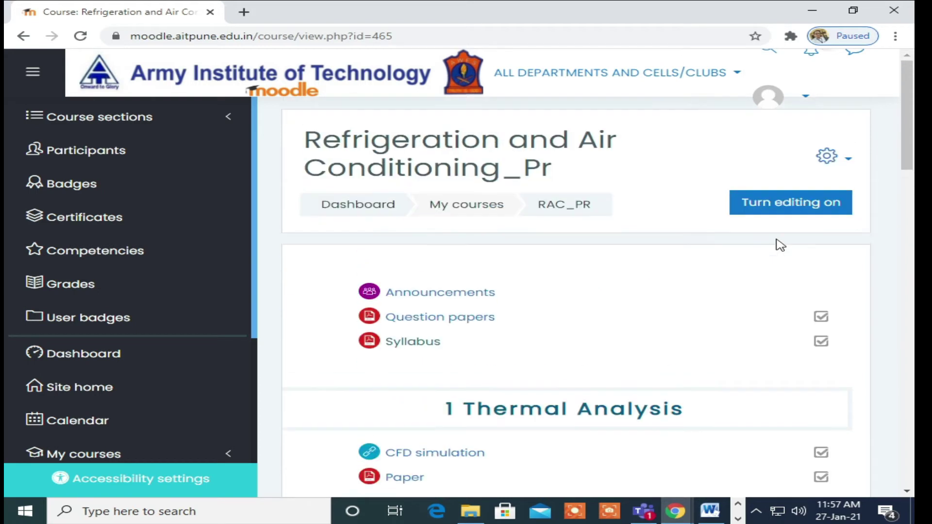
{"action": "left_click", "coordinate": [788, 209]}
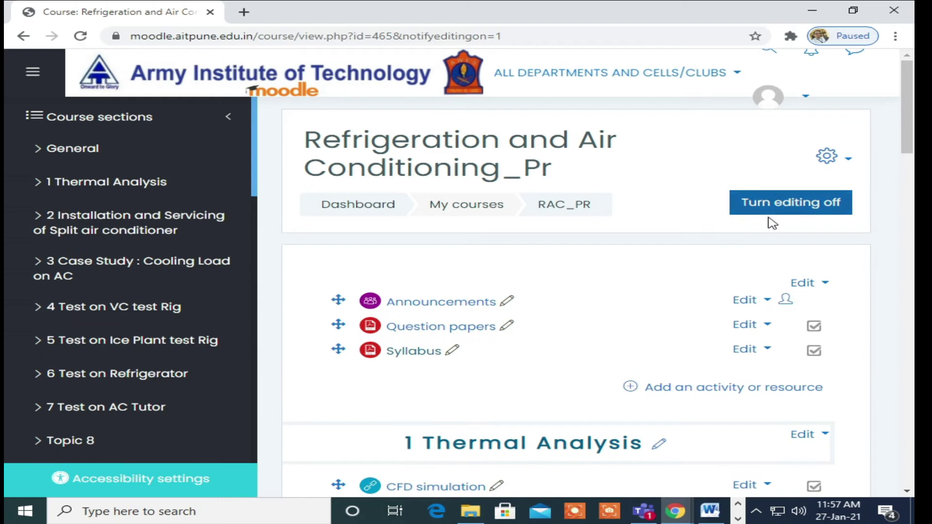
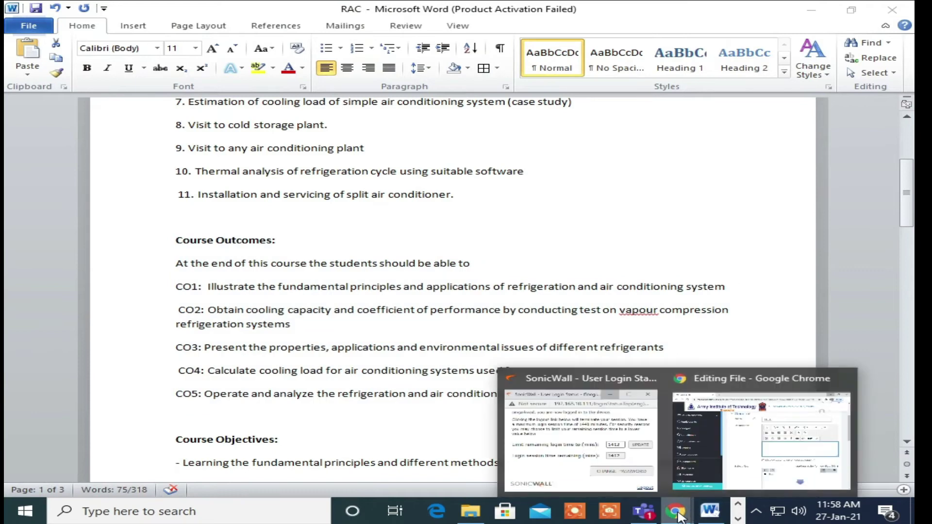
Switch to Chrome and paste the copied Course Outcomes text, CO1 through CO5, into the description of the new COPO file resource.
{"action": "left_click", "coordinate": [819, 439]}
{"action": "left_click", "coordinate": [555, 280]}
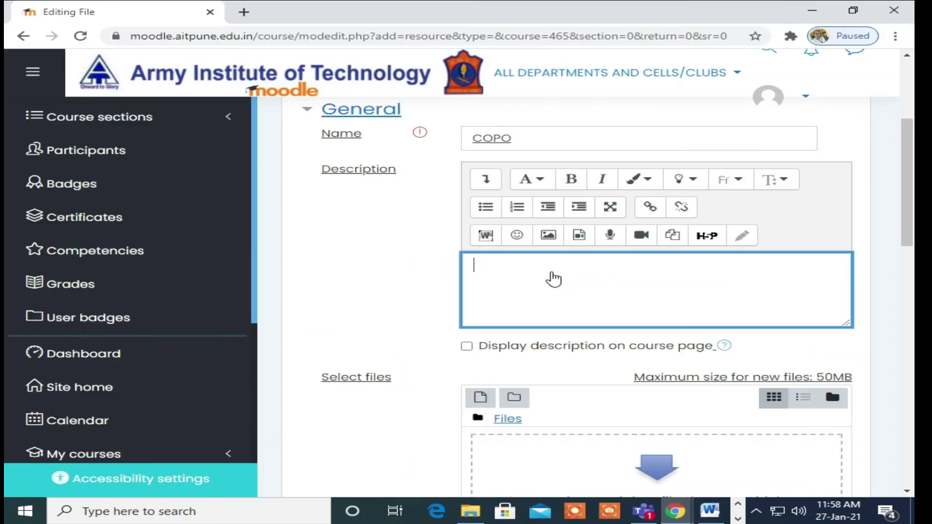
{"action": "type", "text": "Course Outcomes: At the end of this course the students should be able to"}
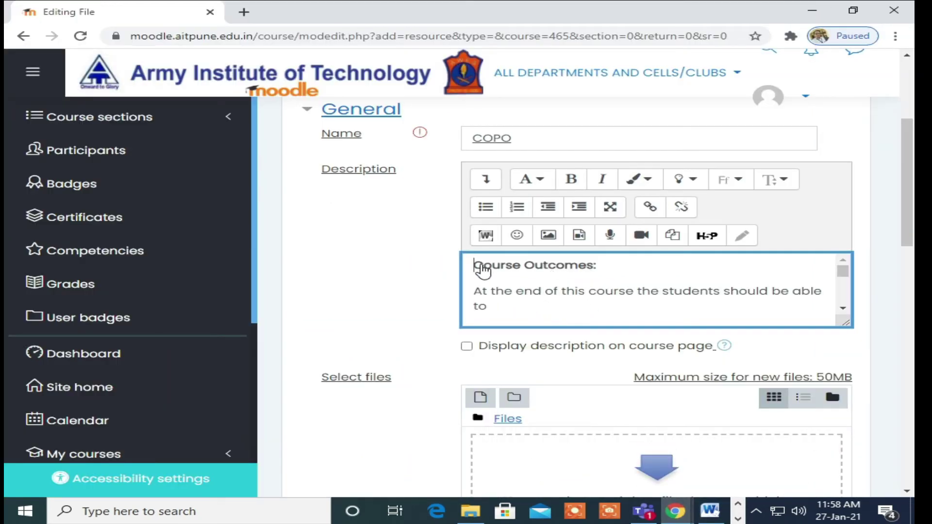
Make all the course outcomes text in the description bold and enable displaying the description on the course page.
{"action": "left_click_drag", "start_coordinate": [482, 269], "coordinate": [539, 368]}
{"action": "left_click", "coordinate": [572, 181]}
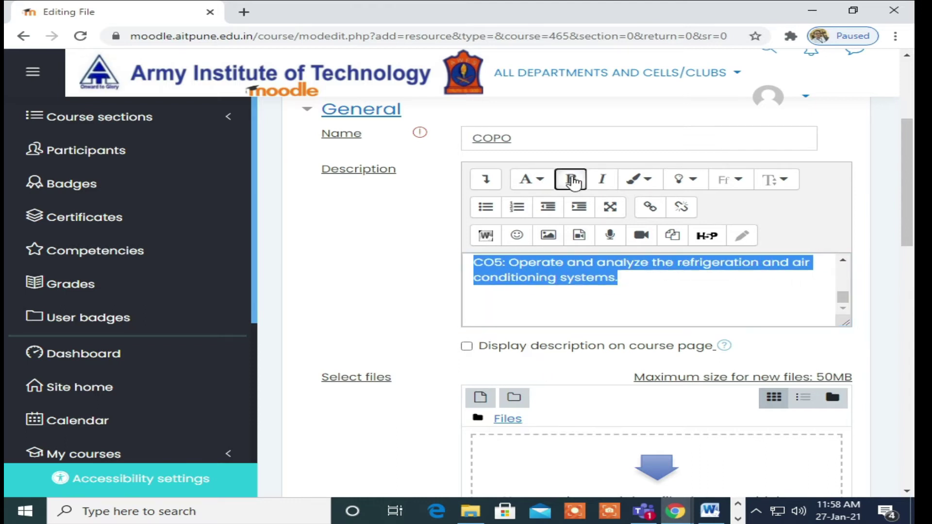
{"action": "left_click", "coordinate": [467, 347]}
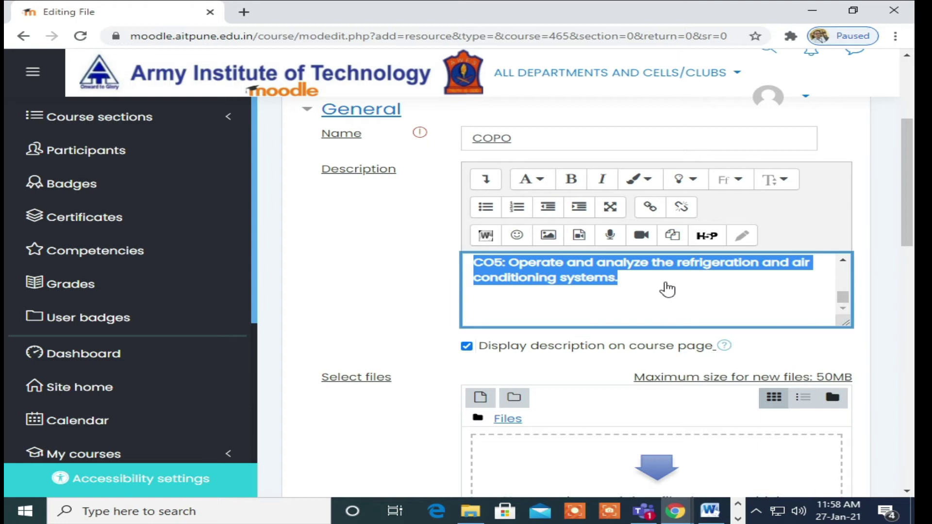
Add blank lines below CO5 in the description and copy the CO PO CORRELATION heading and table from the RAC document in Word.
{"action": "left_click", "coordinate": [641, 289]}
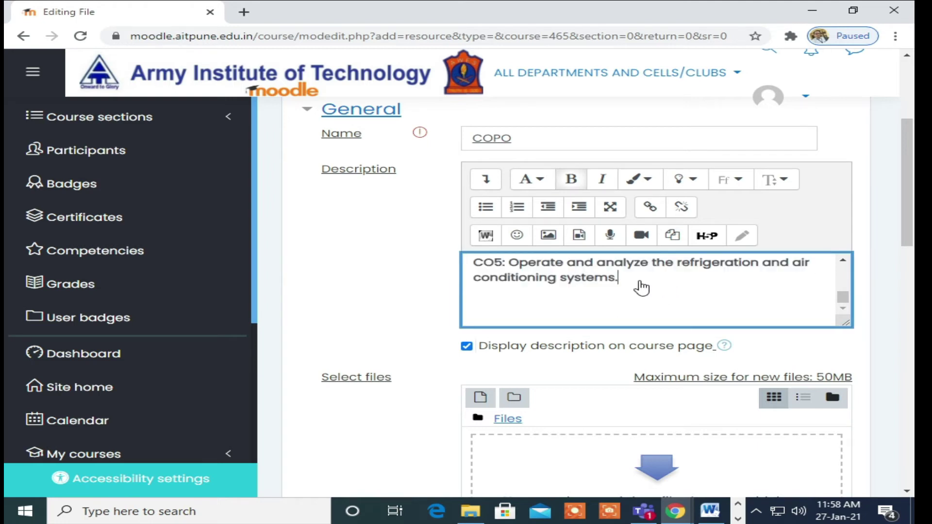
{"action": "key", "text": "Return"}
{"action": "key", "text": "Return"}
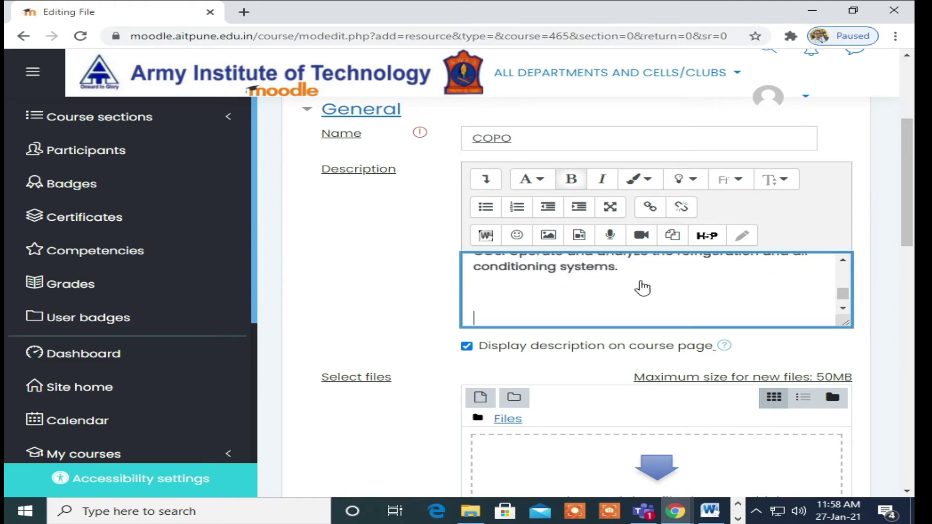
{"action": "left_click", "coordinate": [816, 15]}
{"action": "scroll", "coordinate": [602, 252], "scroll_direction": "down", "scroll_amount": 12}
{"action": "scroll", "coordinate": [598, 251], "scroll_direction": "down", "scroll_amount": 5}
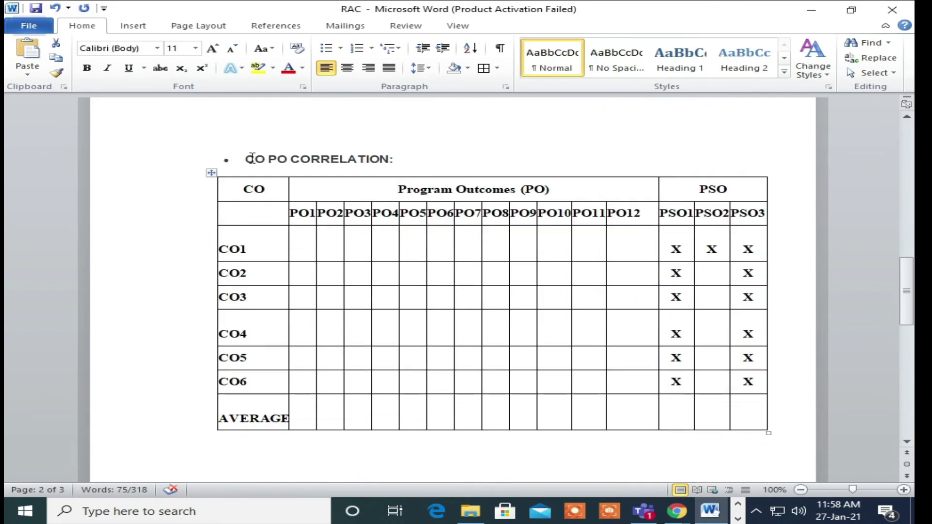
{"action": "left_click_drag", "start_coordinate": [247, 159], "coordinate": [334, 445]}
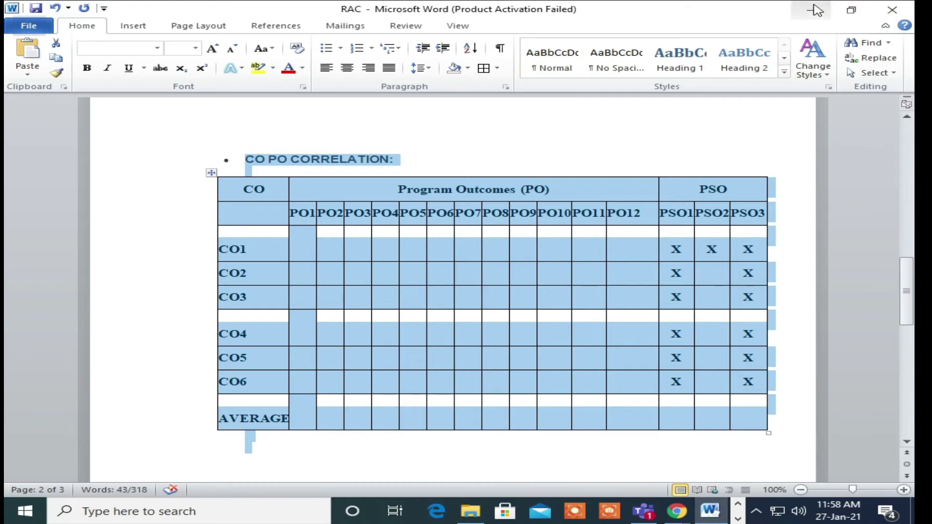
Switch back to Chrome and paste the CO PO CORRELATION heading and table below the course outcomes in the description.
{"action": "left_click", "coordinate": [811, 9]}
{"action": "mouse_move", "coordinate": [676, 510]}
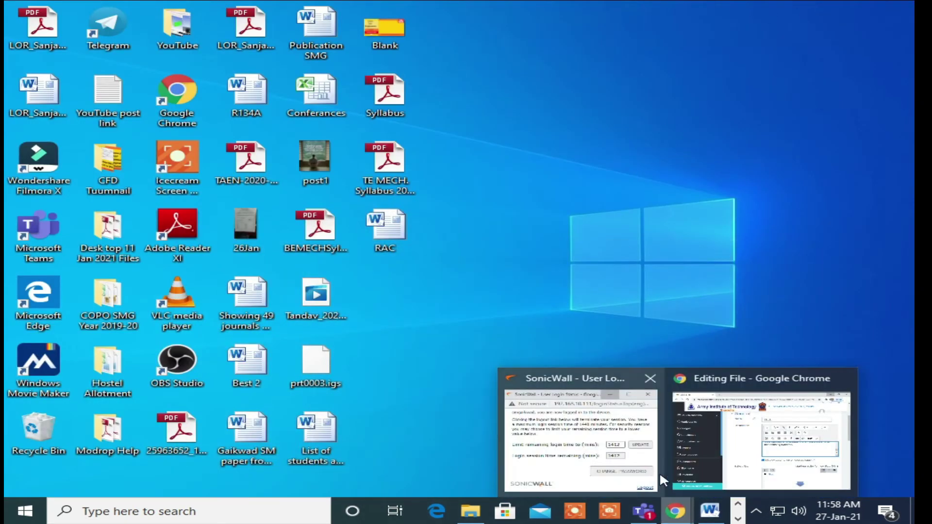
{"action": "left_click", "coordinate": [689, 400]}
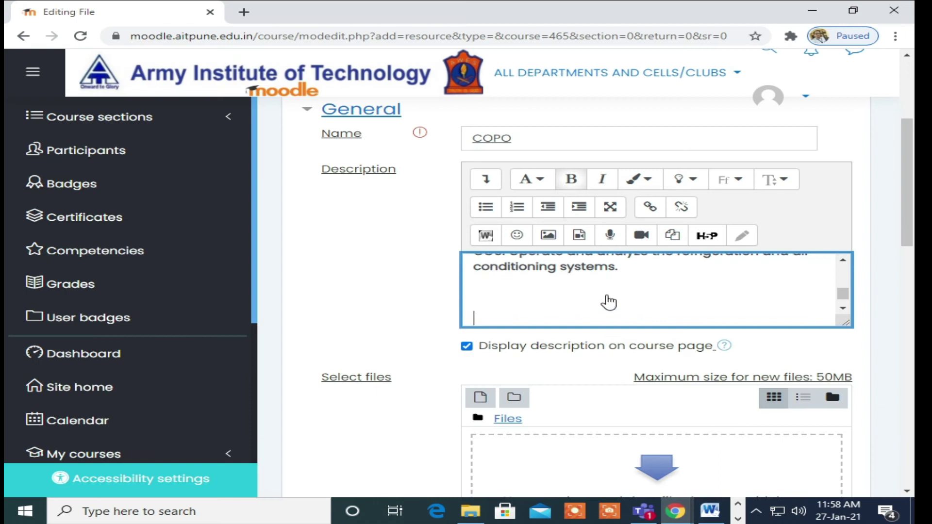
{"action": "key", "text": "ctrl+v"}
{"action": "scroll", "coordinate": [656, 308], "scroll_direction": "down", "scroll_amount": 3}
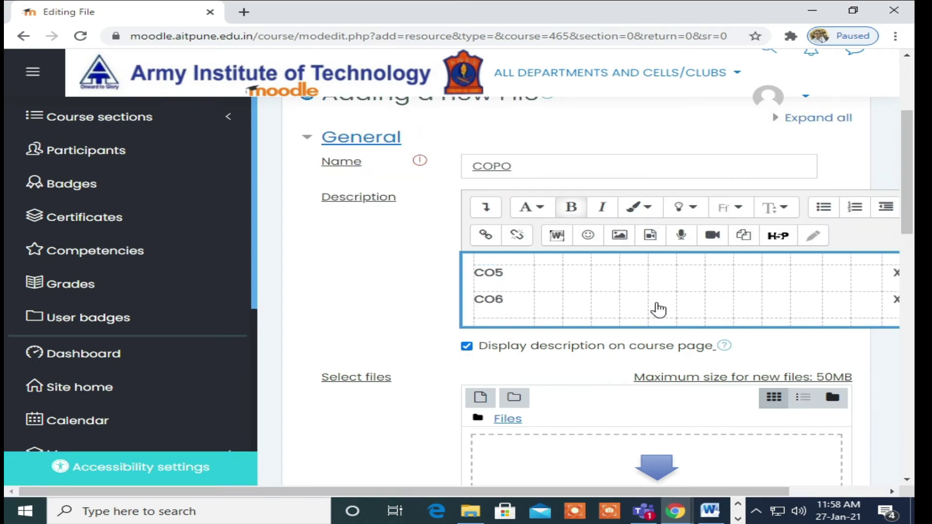
{"action": "key", "text": "ctrl+z"}
Start adding a file to the COPO resource and choose RAC from the Desktop as the attachment.
{"action": "left_click", "coordinate": [480, 397]}
{"action": "left_click", "coordinate": [328, 216]}
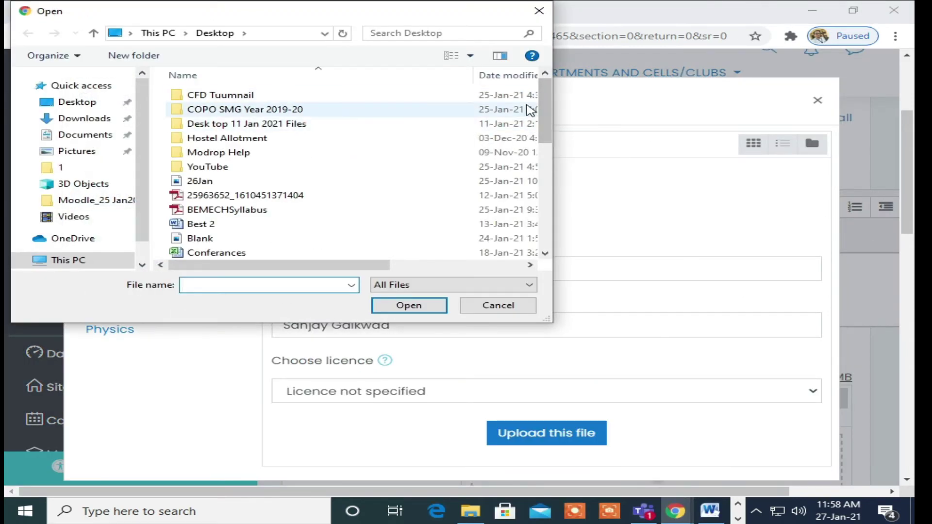
{"action": "scroll", "coordinate": [551, 124], "scroll_direction": "down", "scroll_amount": 1}
{"action": "left_click_drag", "start_coordinate": [551, 123], "coordinate": [556, 202]}
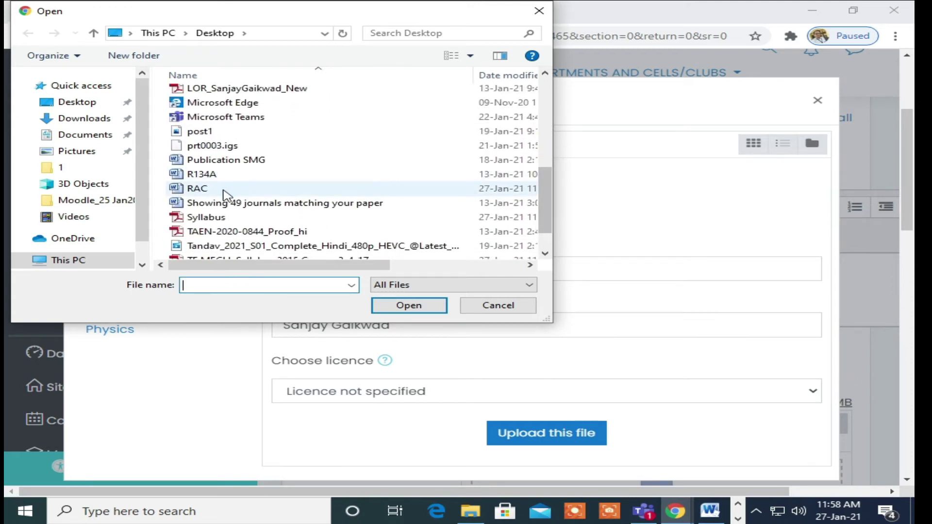
{"action": "left_click", "coordinate": [200, 190]}
{"action": "left_click", "coordinate": [407, 305]}
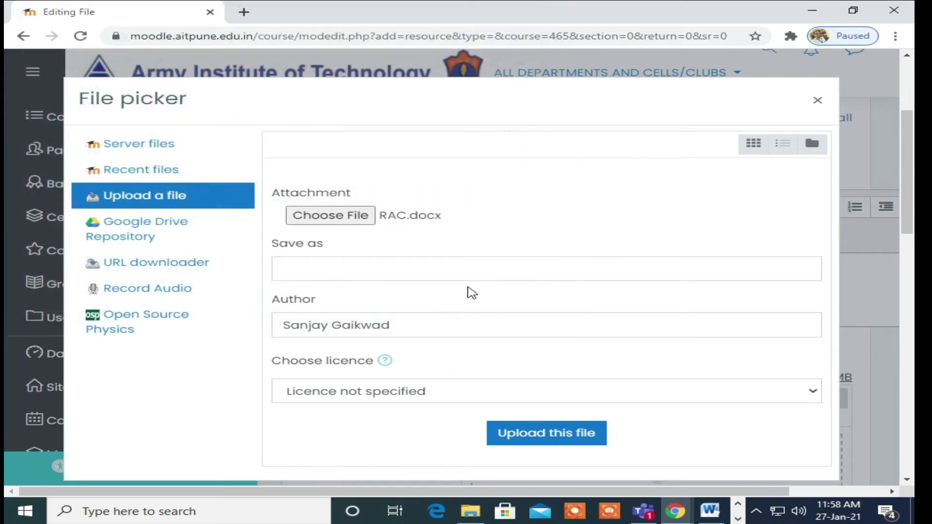
Upload the attachment under the name COPO and save the resource, returning to the course.
{"action": "left_click", "coordinate": [358, 269]}
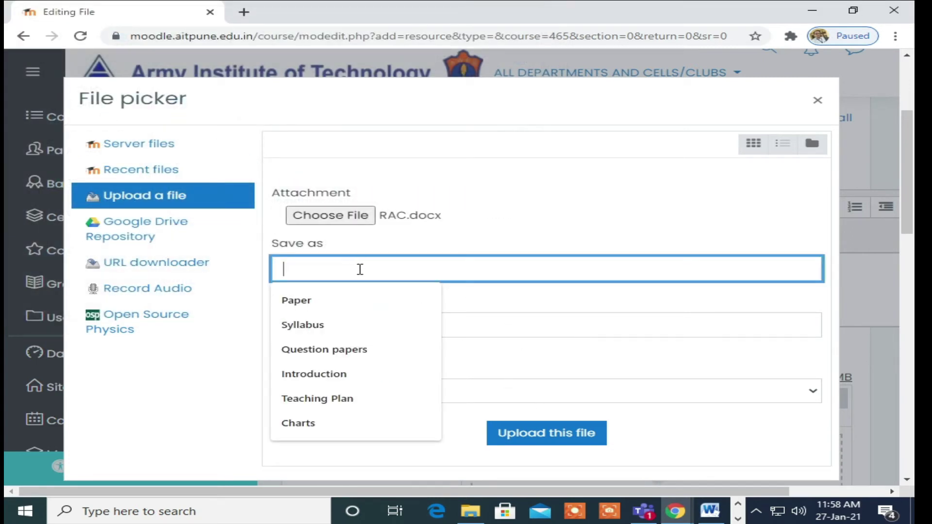
{"action": "type", "text": "COPO"}
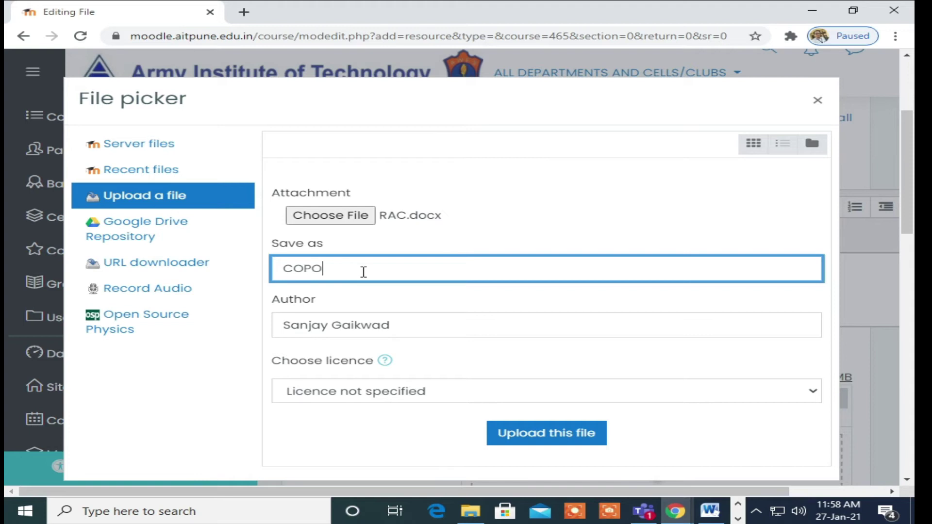
{"action": "left_click", "coordinate": [564, 442]}
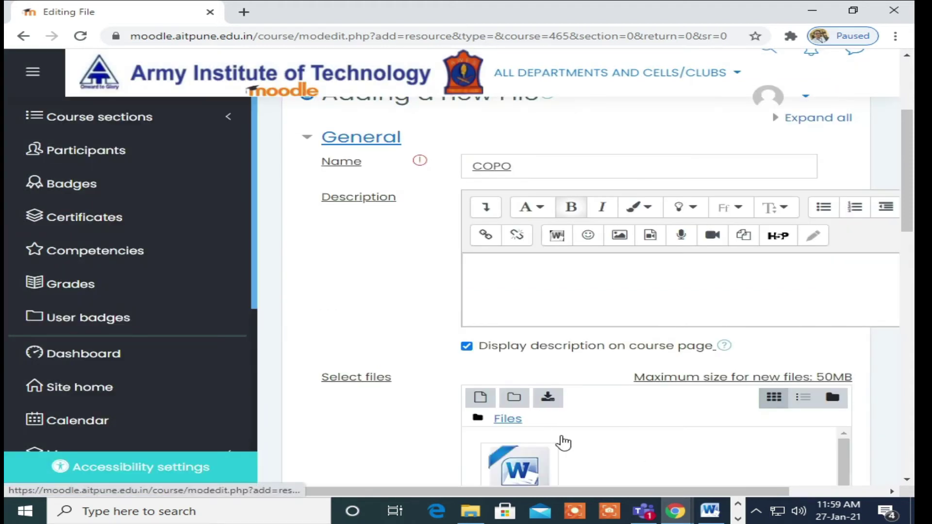
{"action": "scroll", "coordinate": [636, 389], "scroll_direction": "down", "scroll_amount": 5}
{"action": "left_click", "coordinate": [608, 434]}
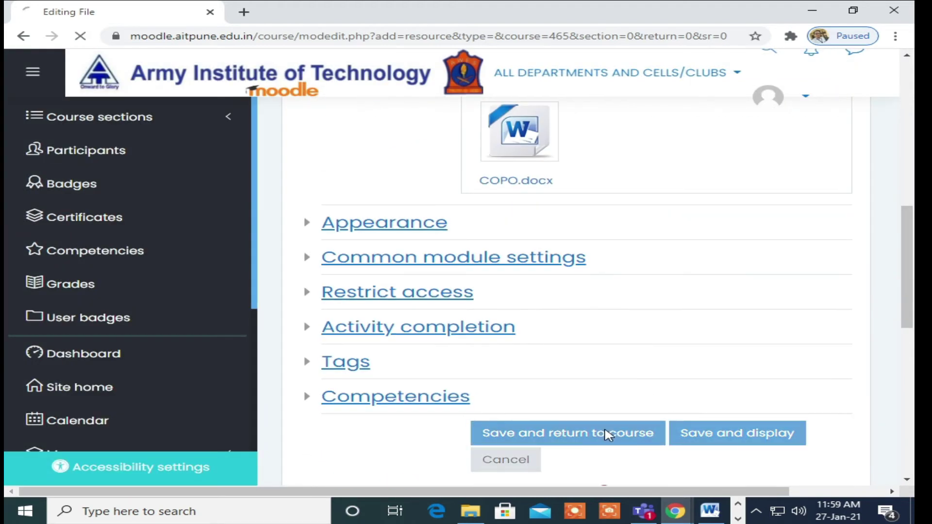
Examine the COPO entry on the course page, including its course outcomes list and CO PO correlation table.
{"action": "scroll", "coordinate": [631, 379], "scroll_direction": "down", "scroll_amount": 3}
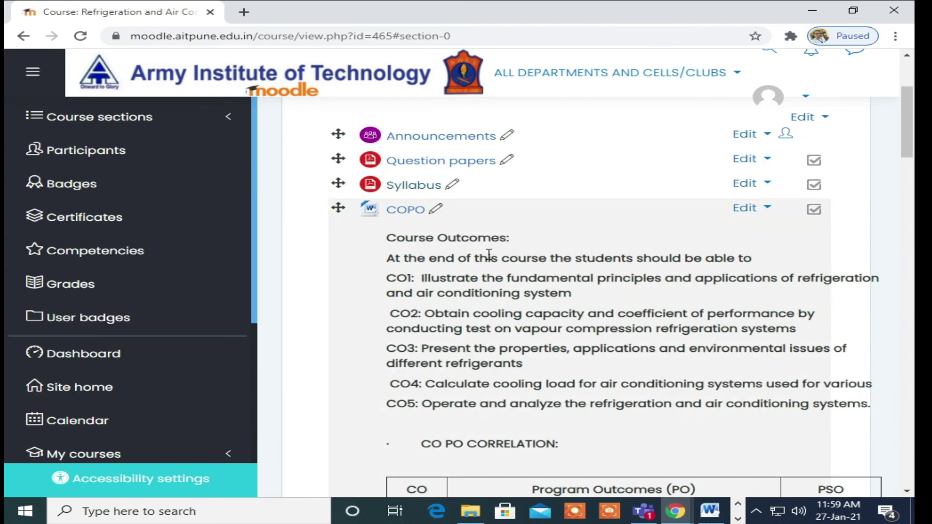
{"action": "scroll", "coordinate": [519, 290], "scroll_direction": "down", "scroll_amount": 4}
{"action": "scroll", "coordinate": [542, 218], "scroll_direction": "down", "scroll_amount": 7}
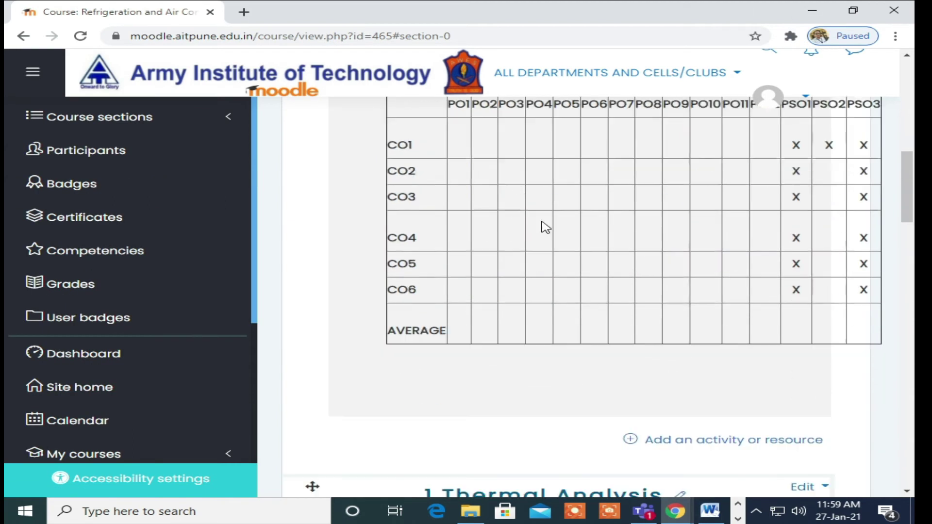
{"action": "scroll", "coordinate": [547, 229], "scroll_direction": "up", "scroll_amount": 6}
{"action": "scroll", "coordinate": [556, 232], "scroll_direction": "up", "scroll_amount": 9}
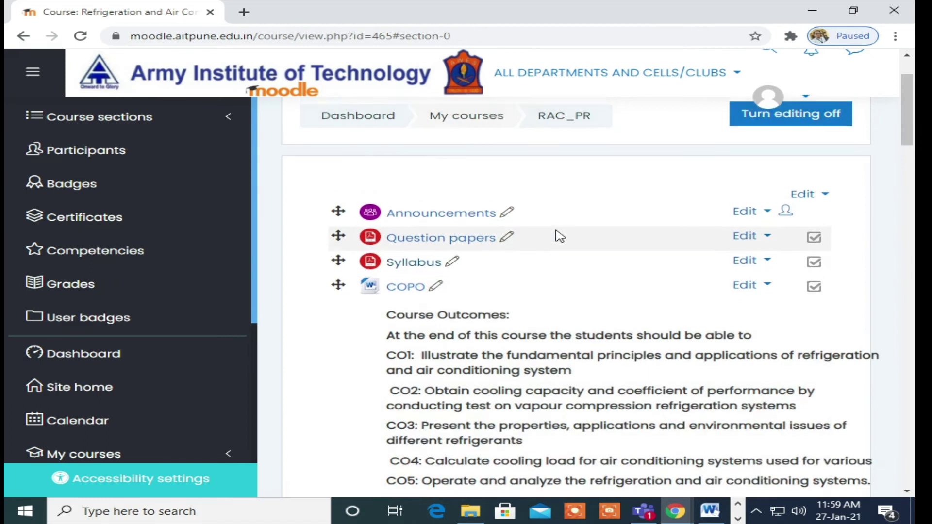
{"action": "scroll", "coordinate": [583, 264], "scroll_direction": "down", "scroll_amount": 8}
{"action": "scroll", "coordinate": [599, 299], "scroll_direction": "down", "scroll_amount": 6}
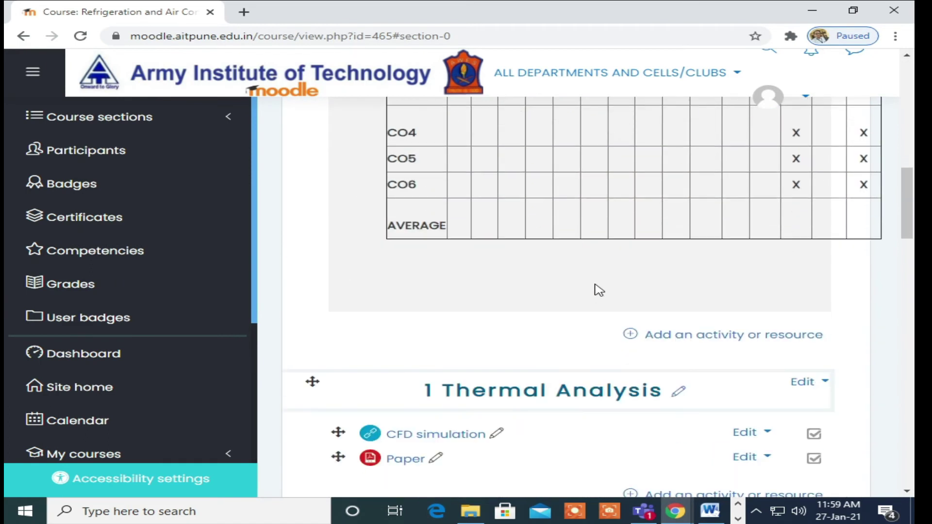
{"action": "scroll", "coordinate": [587, 228], "scroll_direction": "up", "scroll_amount": 3}
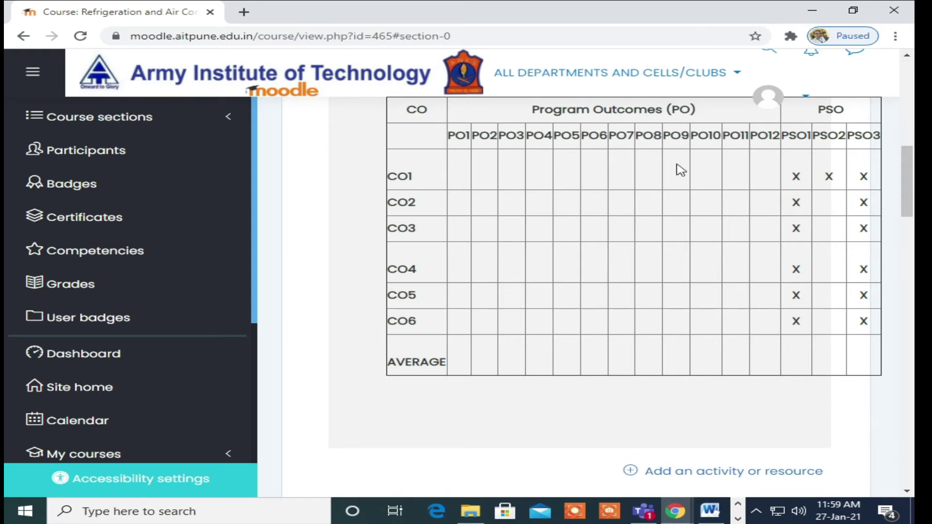
{"action": "scroll", "coordinate": [603, 268], "scroll_direction": "up", "scroll_amount": 3}
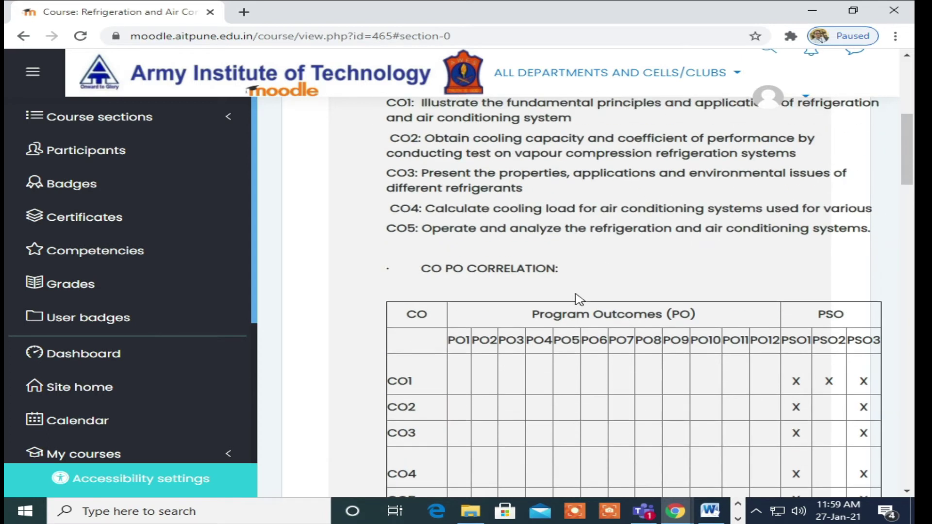
{"action": "scroll", "coordinate": [652, 377], "scroll_direction": "down", "scroll_amount": 1}
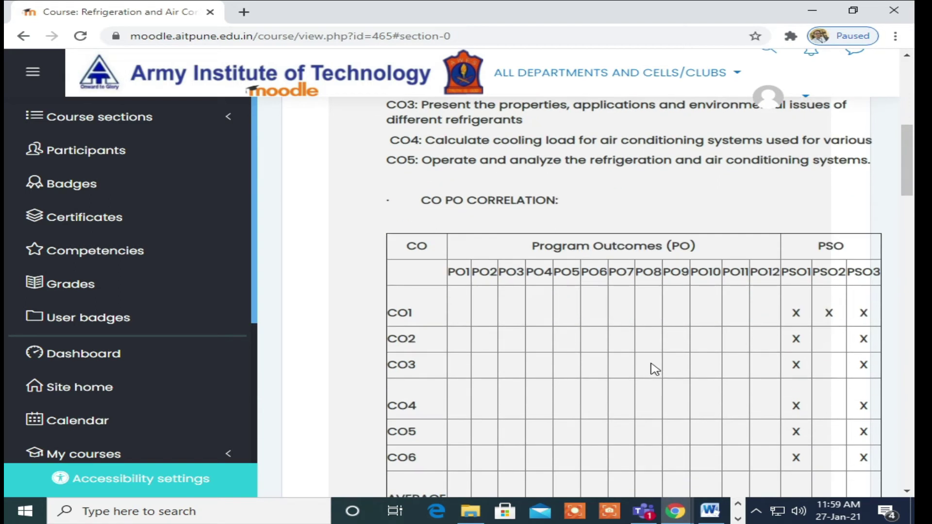
{"action": "scroll", "coordinate": [651, 365], "scroll_direction": "down", "scroll_amount": 4}
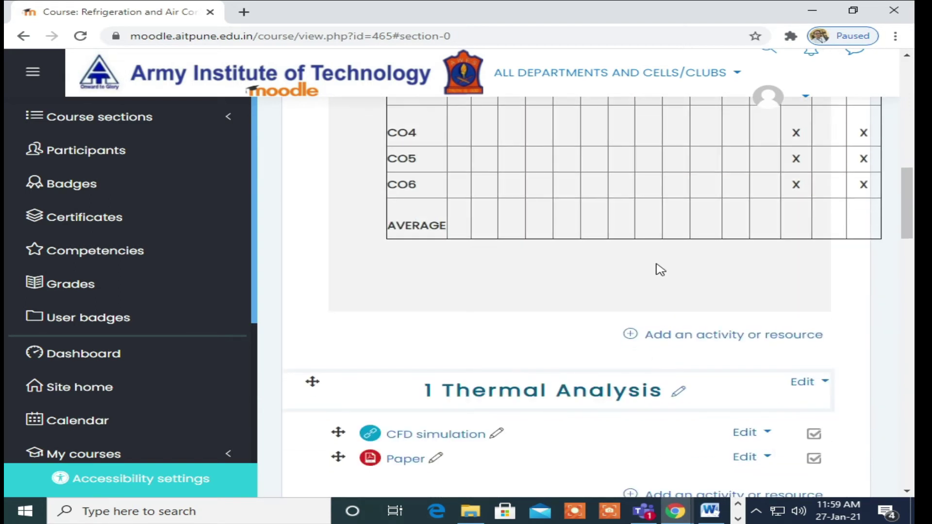
{"action": "scroll", "coordinate": [660, 271], "scroll_direction": "up", "scroll_amount": 10}
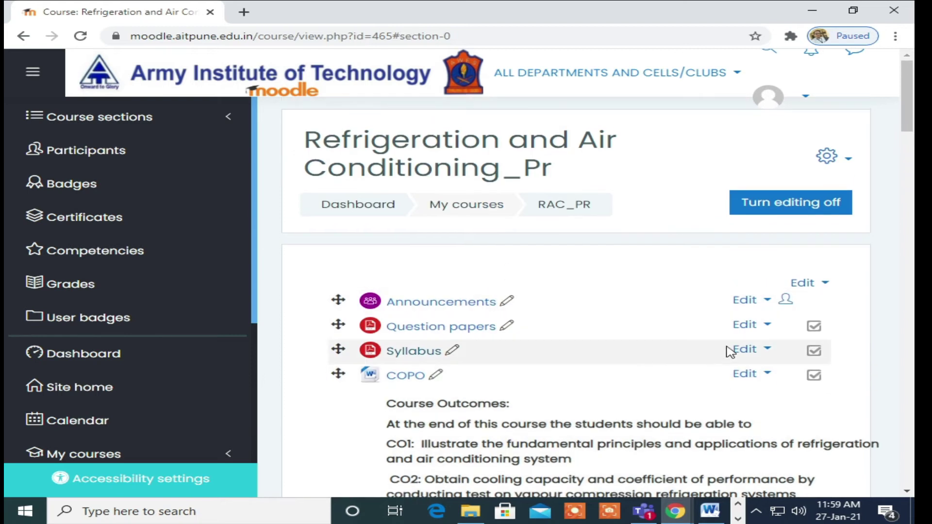
Add a Quiz activity to the course's general section below the COPO resource and name it Test1.
{"action": "scroll", "coordinate": [624, 343], "scroll_direction": "down", "scroll_amount": 4}
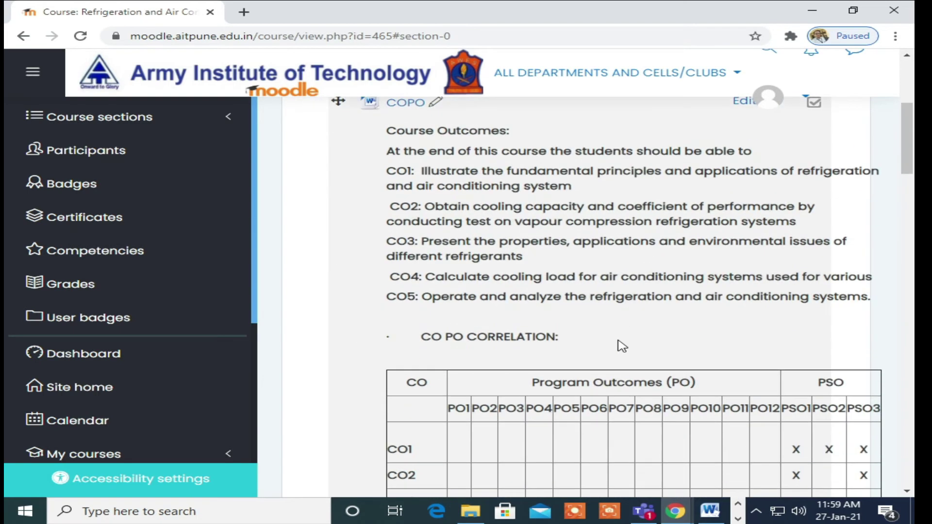
{"action": "scroll", "coordinate": [622, 346], "scroll_direction": "down", "scroll_amount": 8}
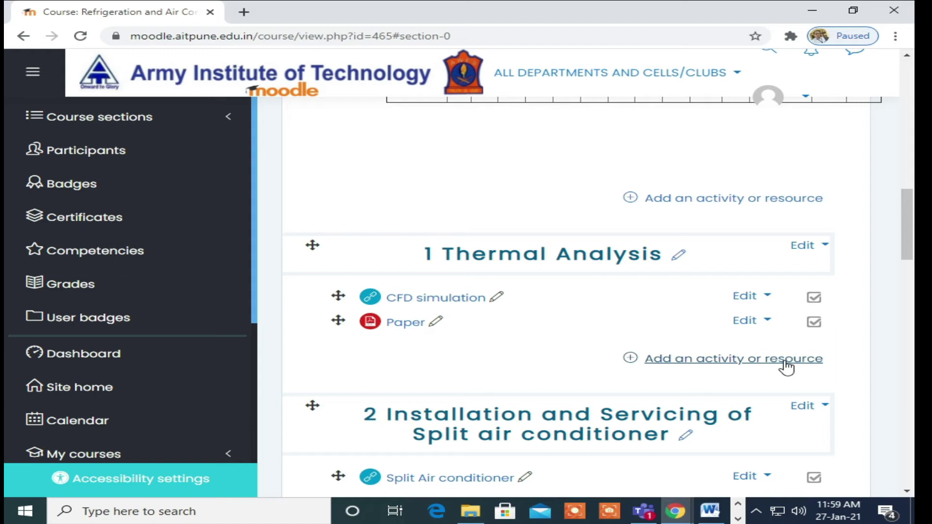
{"action": "left_click", "coordinate": [775, 199]}
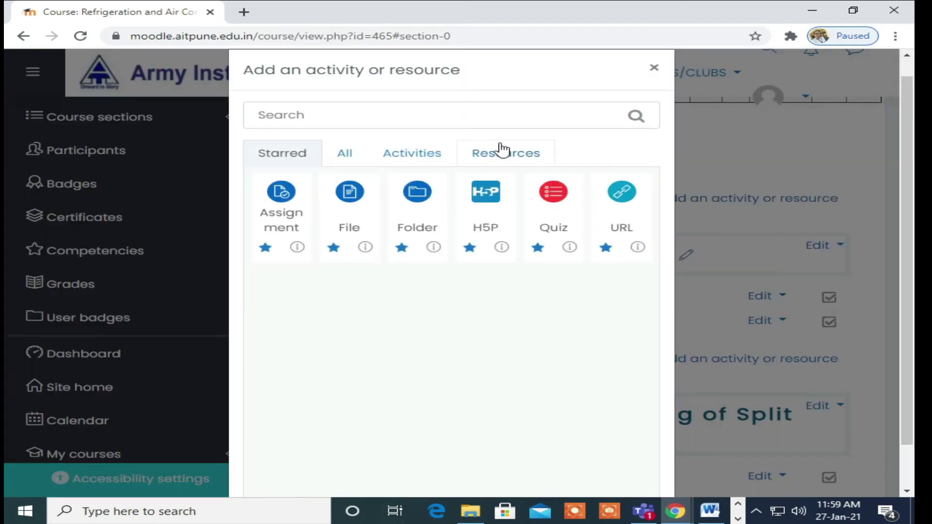
{"action": "left_click", "coordinate": [553, 197]}
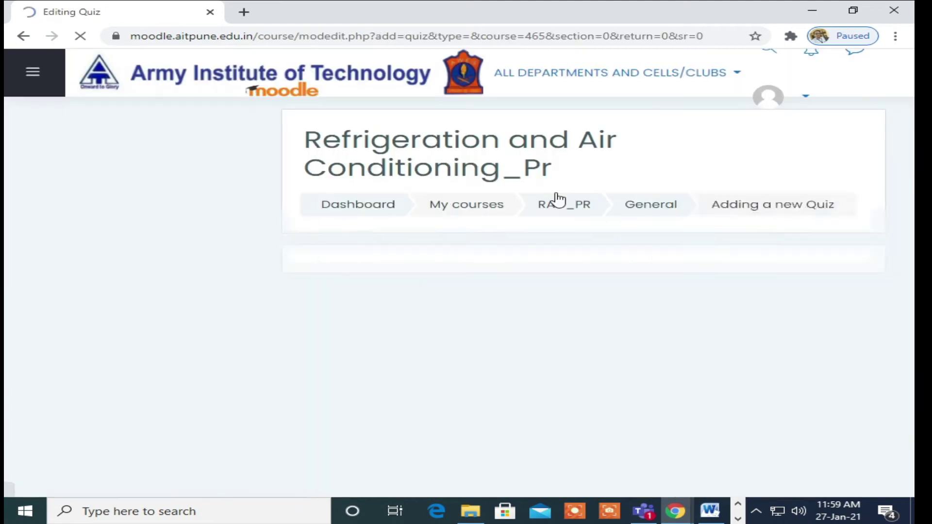
{"action": "scroll", "coordinate": [670, 320], "scroll_direction": "down", "scroll_amount": 3}
{"action": "left_click", "coordinate": [564, 235]}
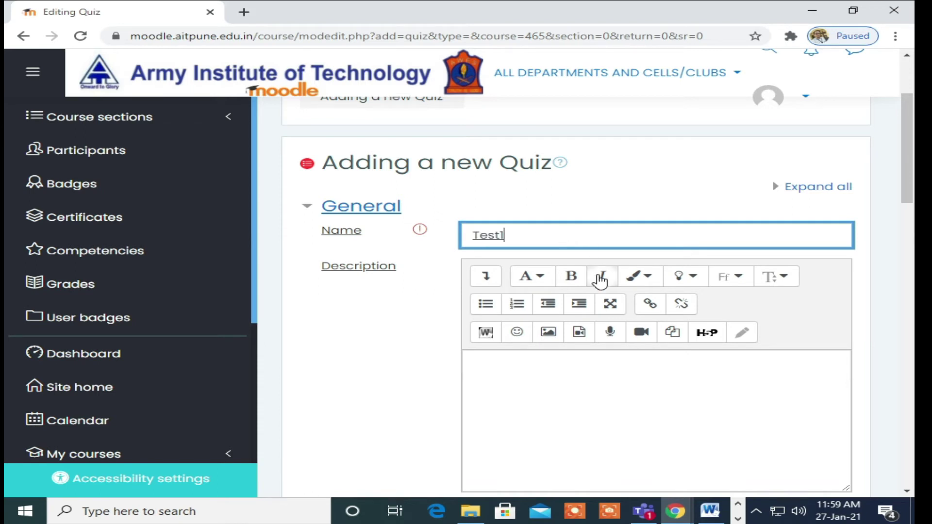
Enter "Q1 Describe VCC in detail." as the description of the quiz.
{"action": "left_click", "coordinate": [568, 373]}
{"action": "scroll", "coordinate": [568, 373], "scroll_direction": "down", "scroll_amount": 4}
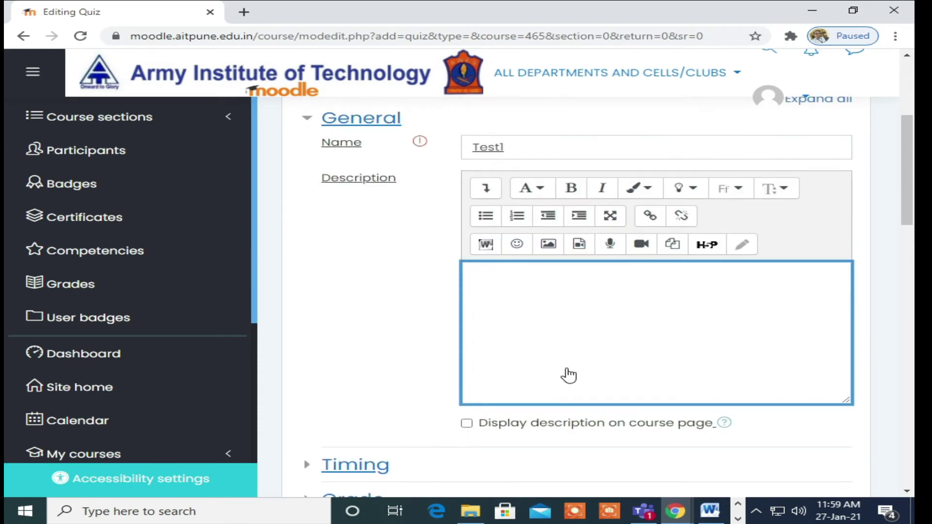
{"action": "scroll", "coordinate": [582, 340], "scroll_direction": "down", "scroll_amount": 3}
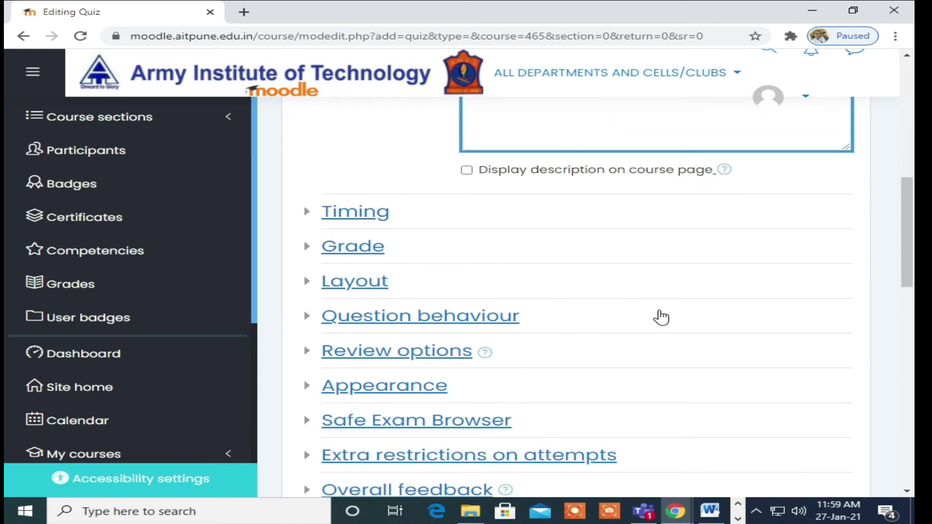
{"action": "scroll", "coordinate": [662, 315], "scroll_direction": "up", "scroll_amount": 4}
{"action": "type", "text": "Q1 Describe VCC in detail"}
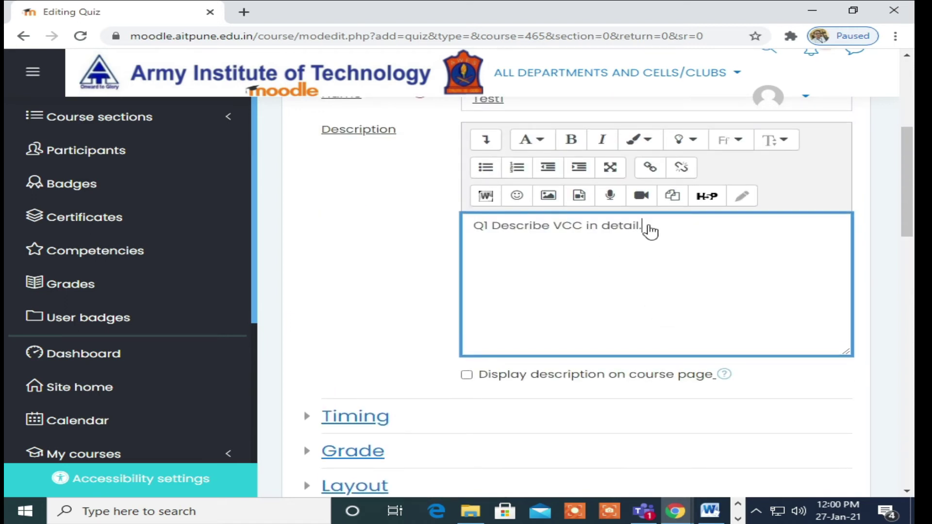
Expand the quiz's Outcomes settings, review the list and select PO1: APPLICATION OF ENGINEERING FUNDAMENTAL KNOWLEDGE AND APPLIED SCIENCES.
{"action": "scroll", "coordinate": [657, 306], "scroll_direction": "down", "scroll_amount": 4}
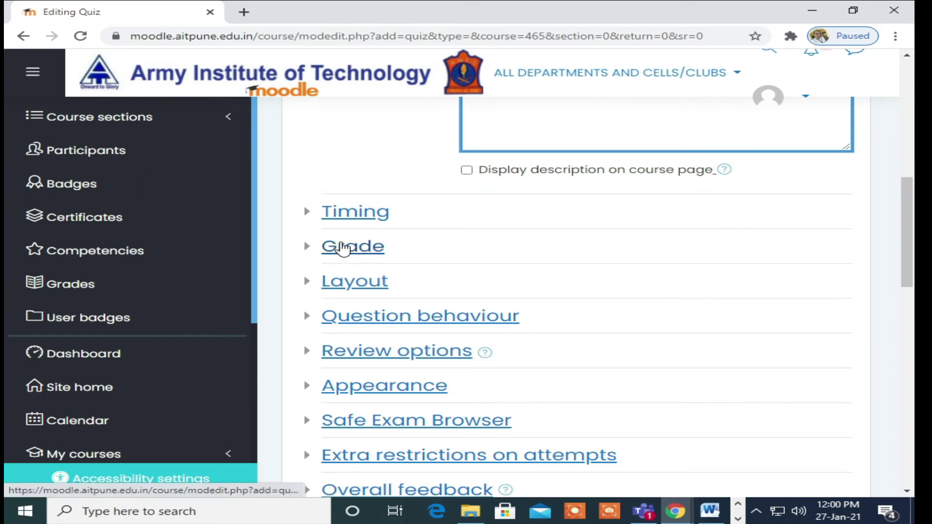
{"action": "scroll", "coordinate": [672, 291], "scroll_direction": "down", "scroll_amount": 4}
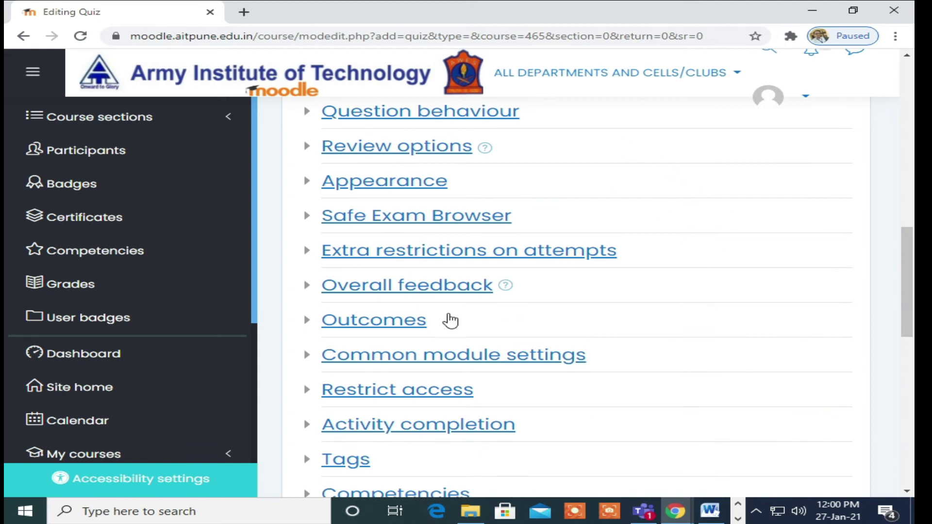
{"action": "left_click", "coordinate": [311, 323]}
{"action": "left_click", "coordinate": [375, 345]}
{"action": "scroll", "coordinate": [631, 269], "scroll_direction": "down", "scroll_amount": 4}
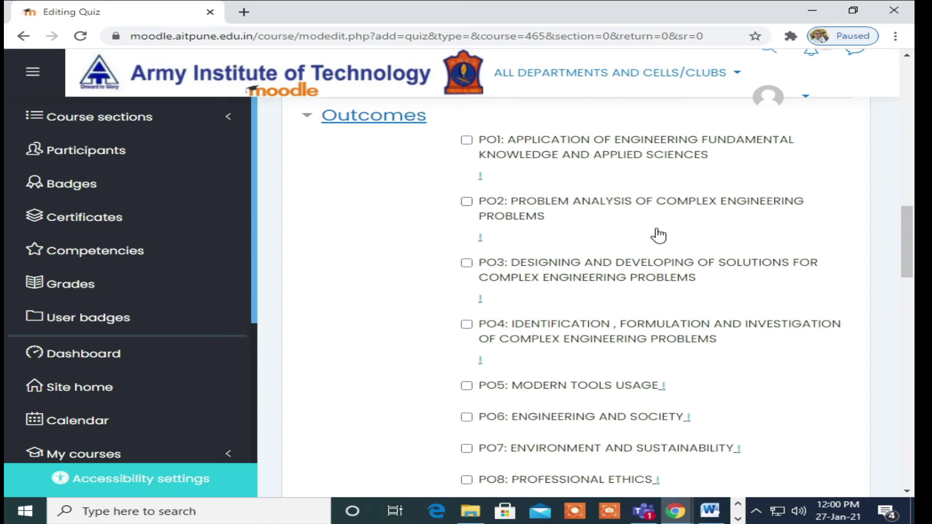
{"action": "scroll", "coordinate": [658, 235], "scroll_direction": "down", "scroll_amount": 3}
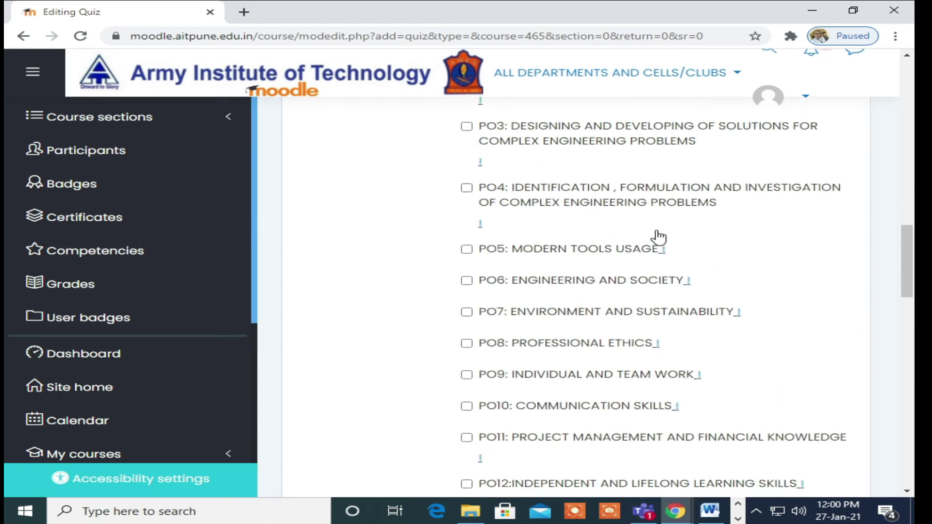
{"action": "scroll", "coordinate": [668, 245], "scroll_direction": "down", "scroll_amount": 3}
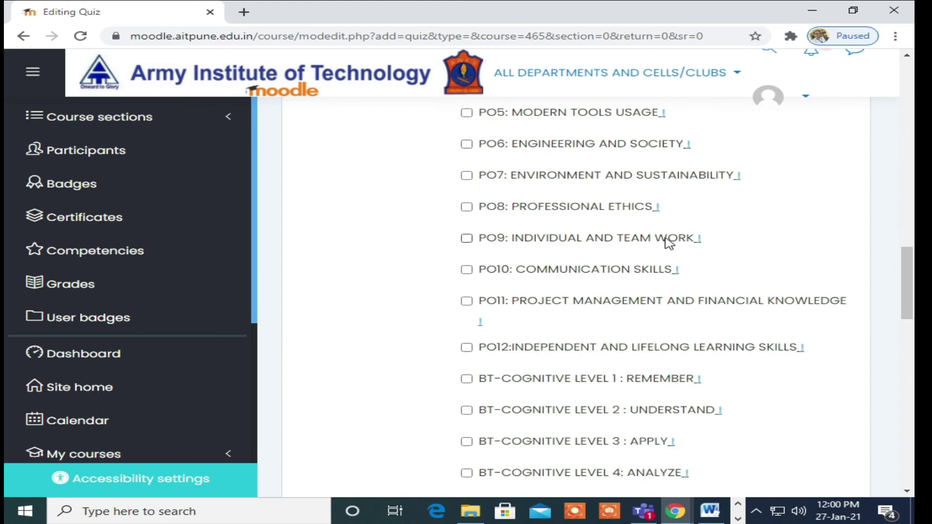
{"action": "scroll", "coordinate": [668, 242], "scroll_direction": "up", "scroll_amount": 4}
{"action": "scroll", "coordinate": [621, 238], "scroll_direction": "up", "scroll_amount": 4}
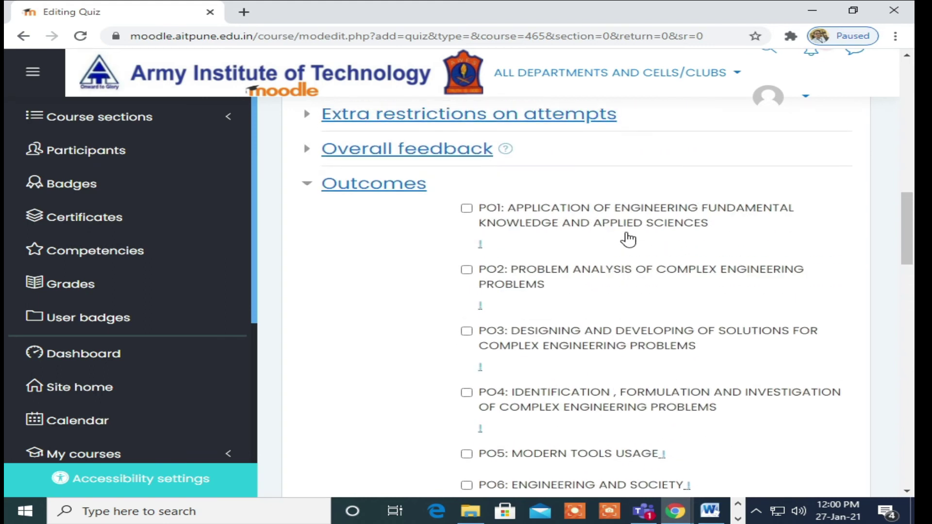
{"action": "left_click", "coordinate": [467, 209]}
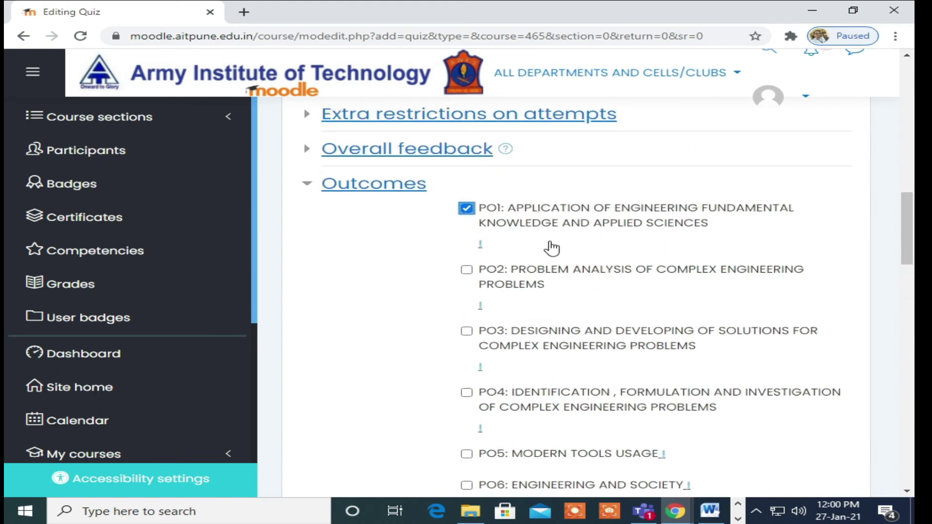
Select BT-COGNITIVE LEVEL 3 : APPLY and CO1 as further outcomes for the quiz.
{"action": "scroll", "coordinate": [636, 256], "scroll_direction": "down", "scroll_amount": 7}
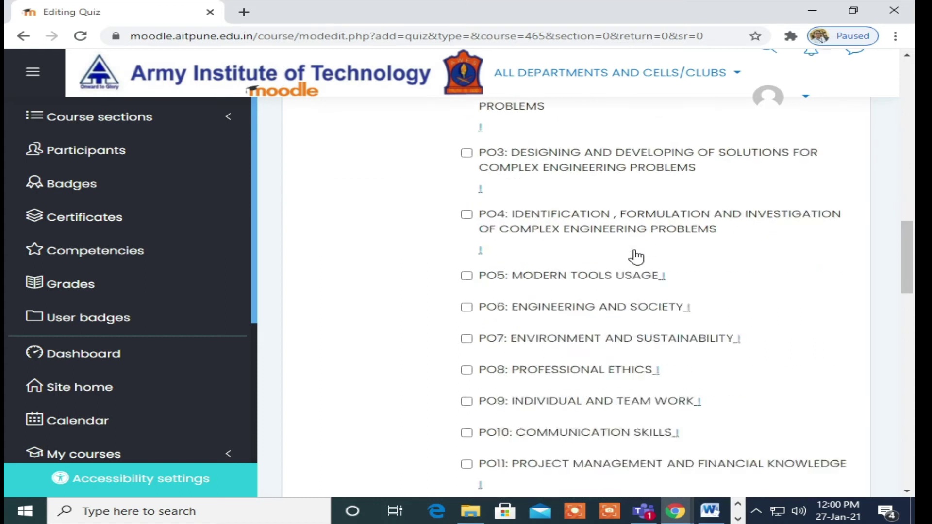
{"action": "scroll", "coordinate": [638, 256], "scroll_direction": "down", "scroll_amount": 3}
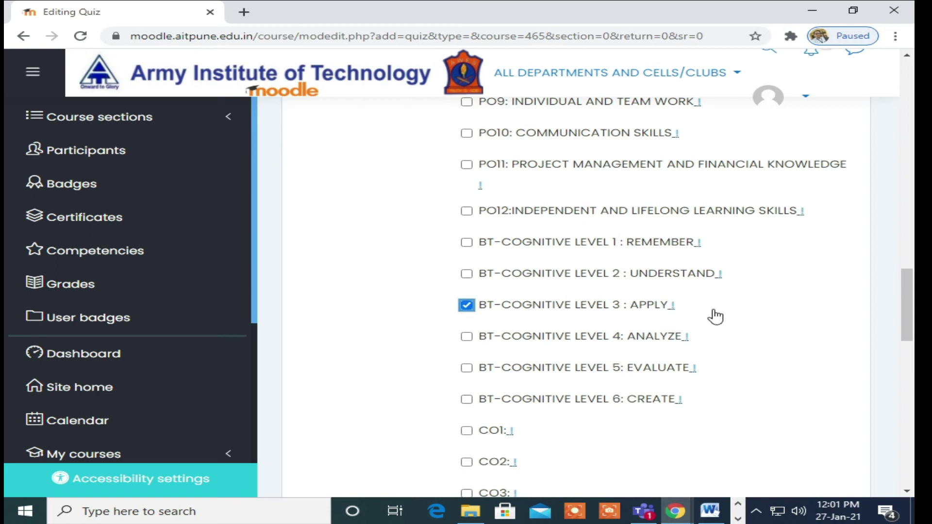
{"action": "scroll", "coordinate": [711, 315], "scroll_direction": "down", "scroll_amount": 3}
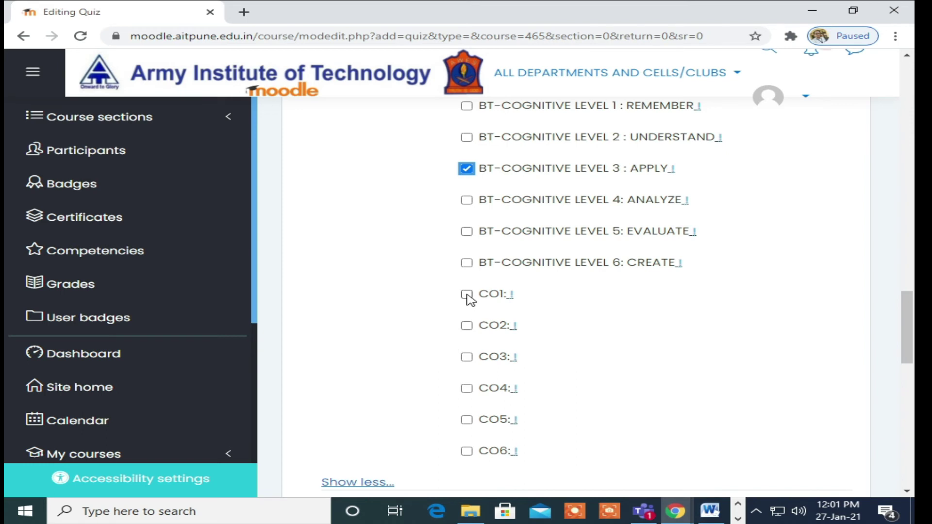
{"action": "scroll", "coordinate": [591, 328], "scroll_direction": "up", "scroll_amount": 10}
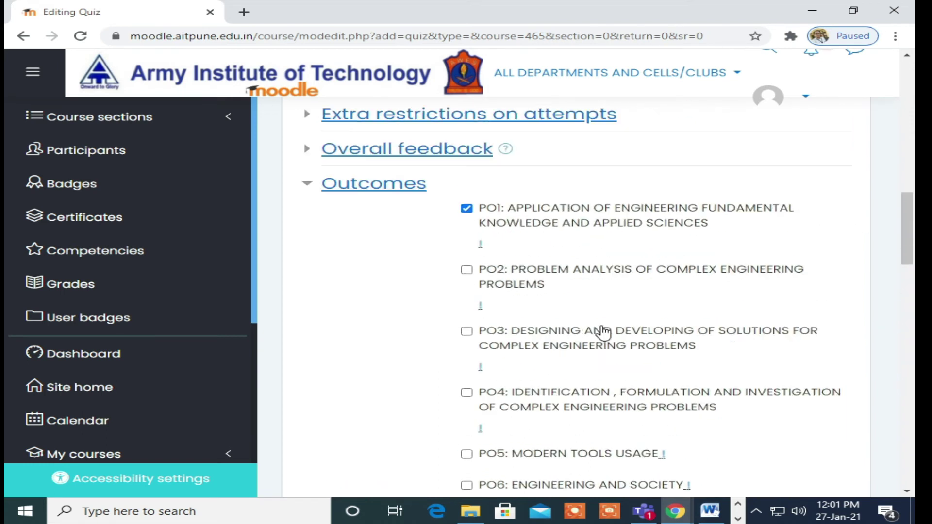
{"action": "scroll", "coordinate": [598, 327], "scroll_direction": "down", "scroll_amount": 13}
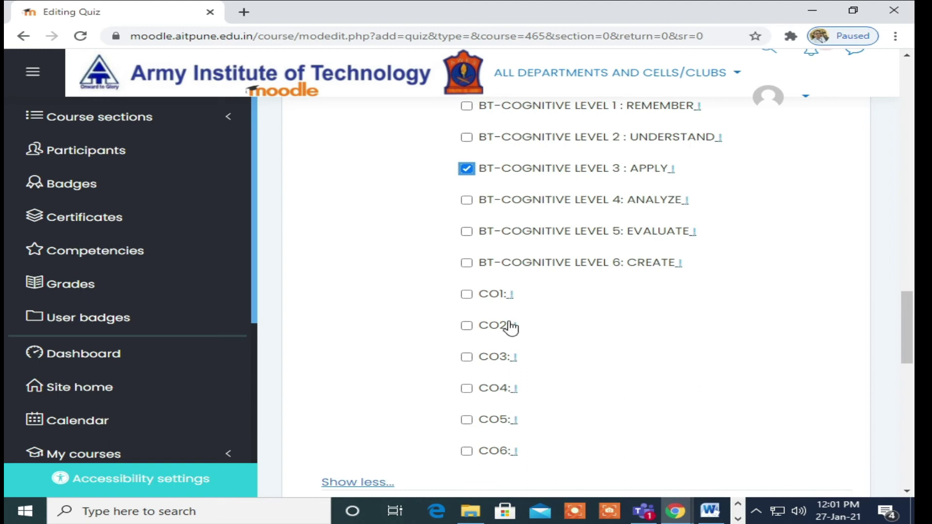
{"action": "left_click", "coordinate": [466, 294]}
Link the course competencies PO1:ENGINEERING KNOWLEDGE and PO9: INDIVIDUAL AND TEAM WORK to the quiz.
{"action": "scroll", "coordinate": [651, 312], "scroll_direction": "down", "scroll_amount": 5}
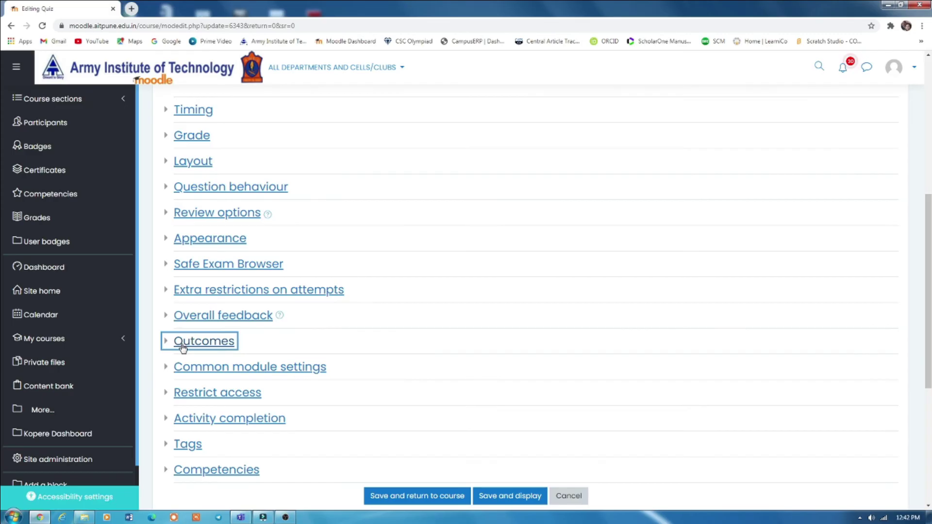
{"action": "scroll", "coordinate": [529, 294], "scroll_direction": "down", "scroll_amount": 4}
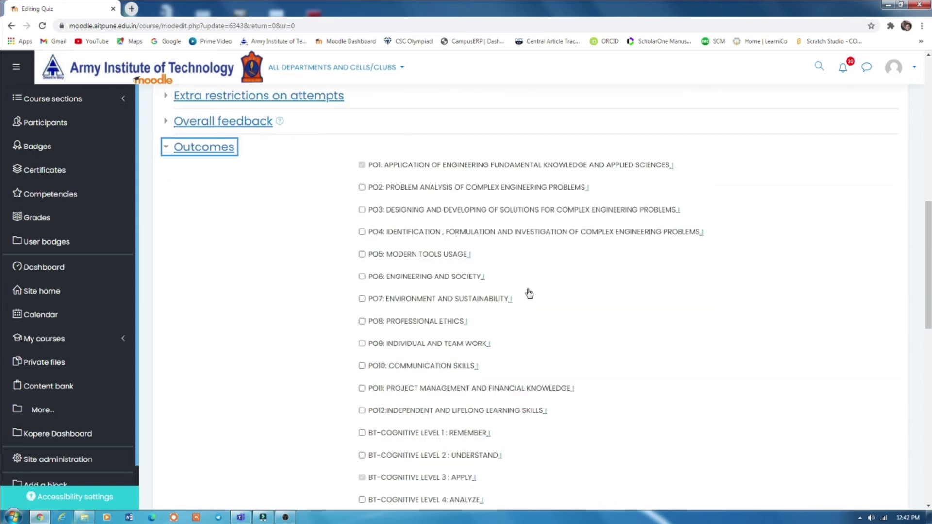
{"action": "left_click", "coordinate": [203, 150]}
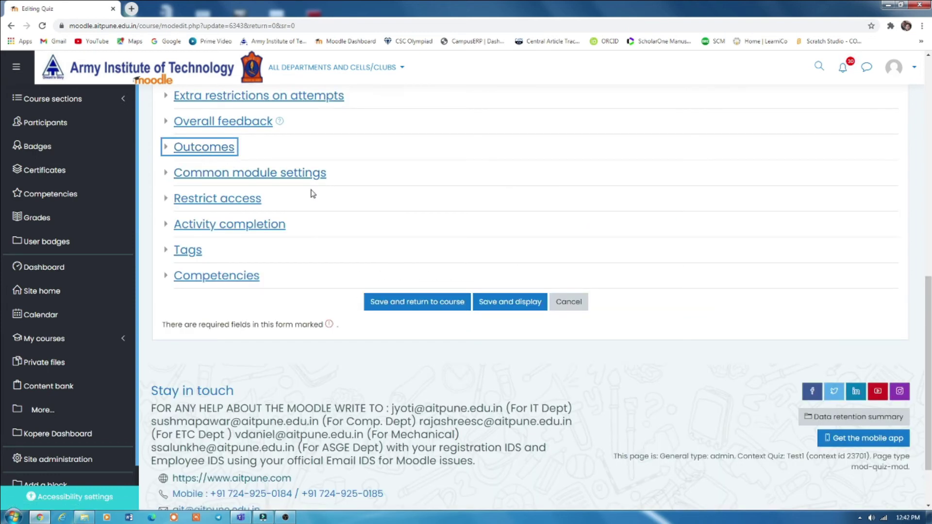
{"action": "left_click", "coordinate": [249, 281]}
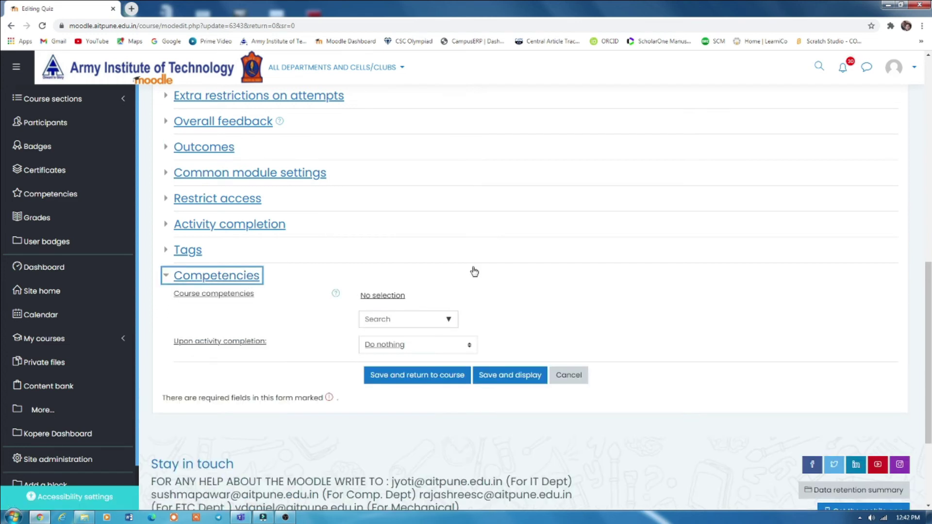
{"action": "left_click", "coordinate": [449, 320]}
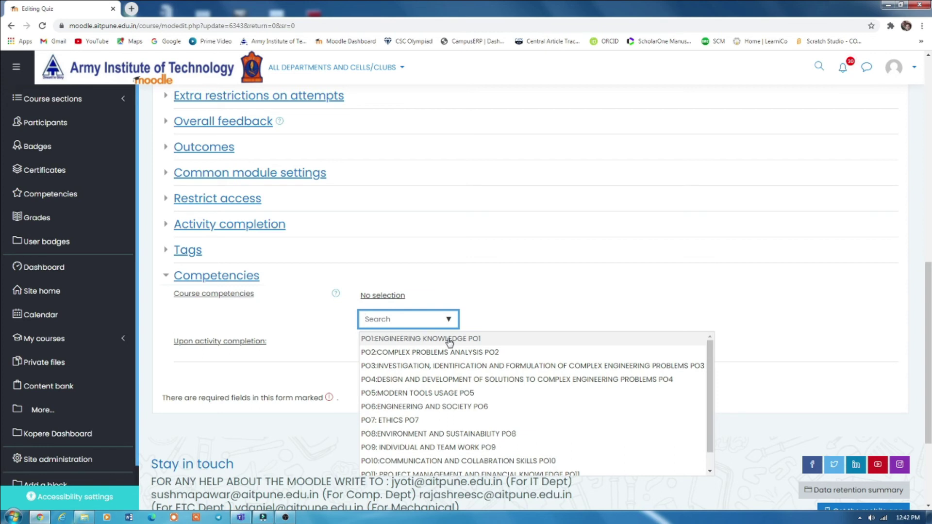
{"action": "left_click", "coordinate": [447, 339]}
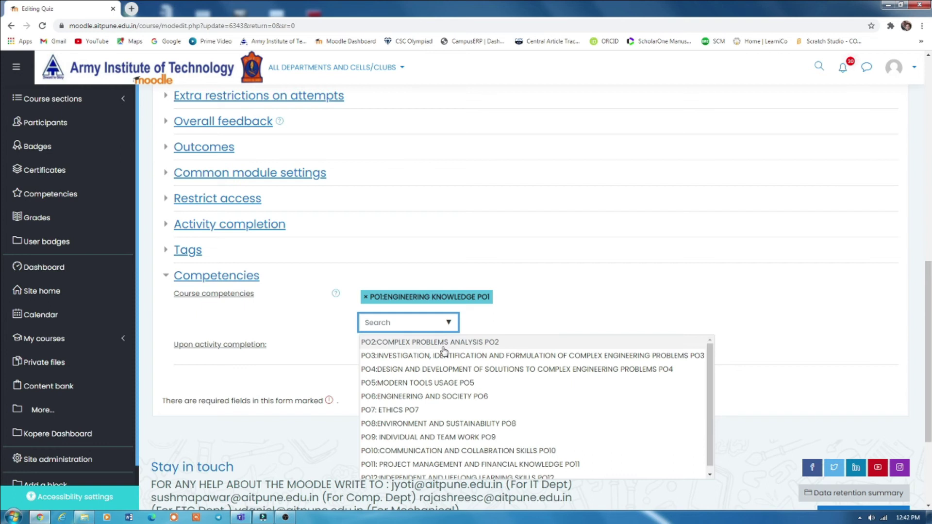
{"action": "left_click", "coordinate": [412, 438]}
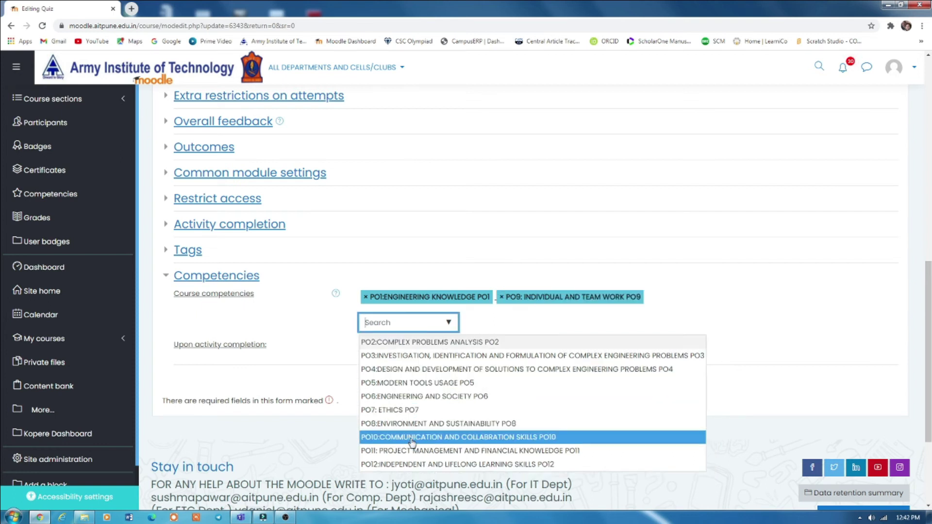
{"action": "left_click", "coordinate": [746, 286]}
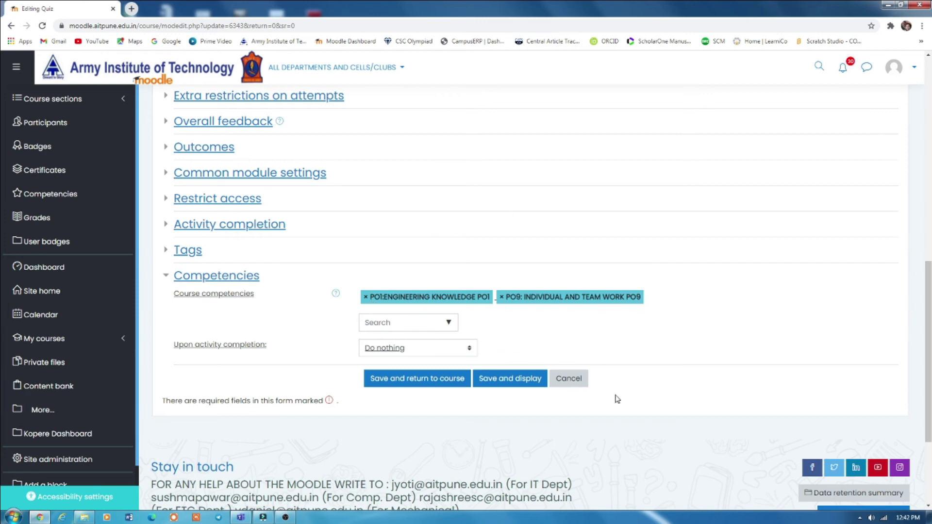
Save the Test1 quiz and return to the course page.
{"action": "left_click", "coordinate": [380, 378]}
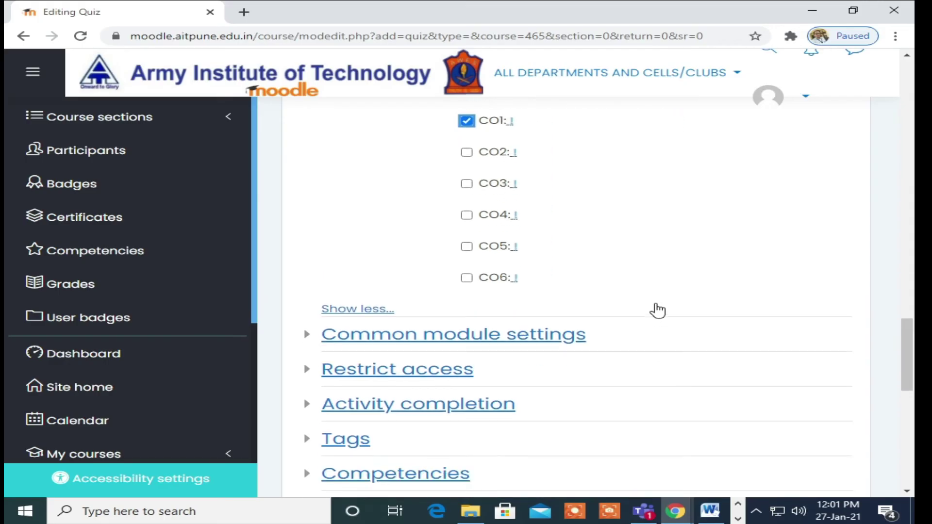
{"action": "scroll", "coordinate": [654, 308], "scroll_direction": "down", "scroll_amount": 5}
{"action": "left_click", "coordinate": [598, 282]}
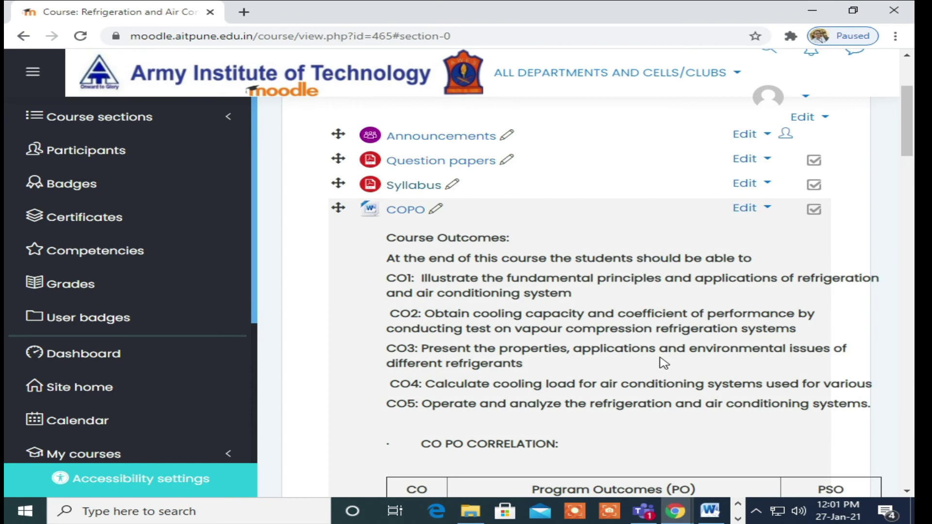
Open the course's grader report and enter a Test1 grade of 8 for the first listed student.
{"action": "scroll", "coordinate": [702, 323], "scroll_direction": "down", "scroll_amount": 14}
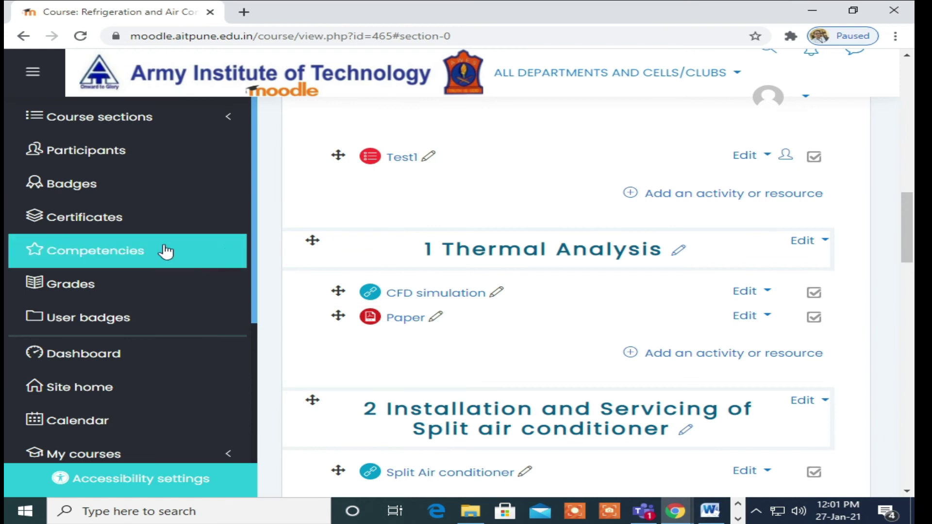
{"action": "left_click", "coordinate": [82, 286]}
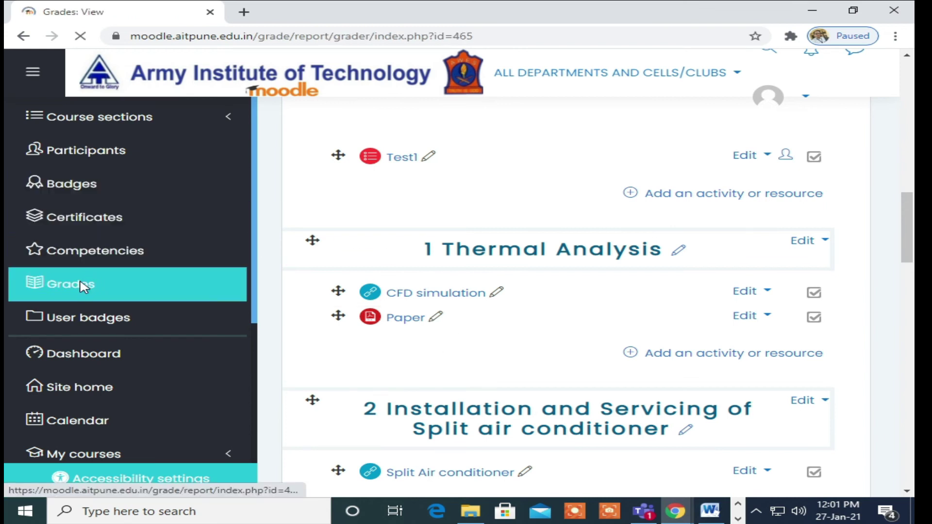
{"action": "scroll", "coordinate": [592, 321], "scroll_direction": "down", "scroll_amount": 5}
{"action": "scroll", "coordinate": [591, 326], "scroll_direction": "down", "scroll_amount": 5}
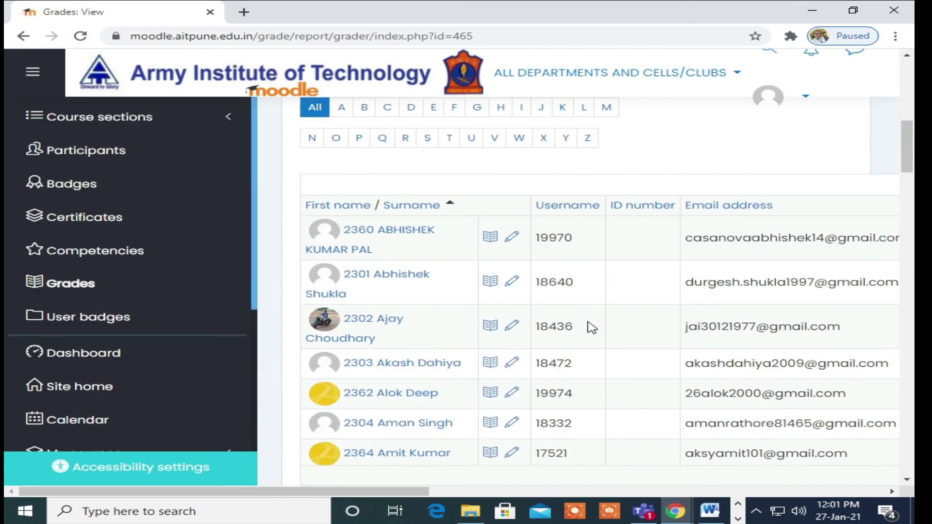
{"action": "left_click_drag", "start_coordinate": [383, 495], "coordinate": [554, 482]}
{"action": "scroll", "coordinate": [785, 371], "scroll_direction": "up", "scroll_amount": 2}
{"action": "scroll", "coordinate": [786, 371], "scroll_direction": "up", "scroll_amount": 1}
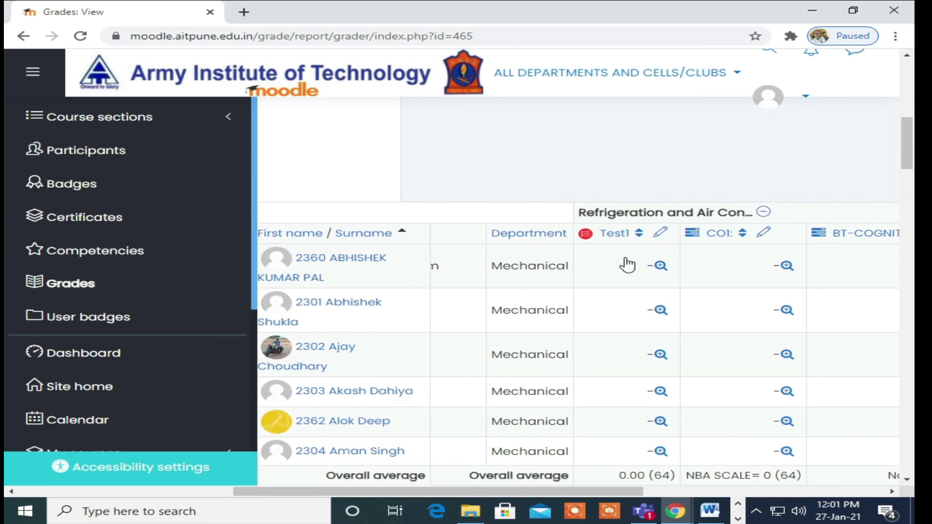
{"action": "left_click", "coordinate": [661, 272]}
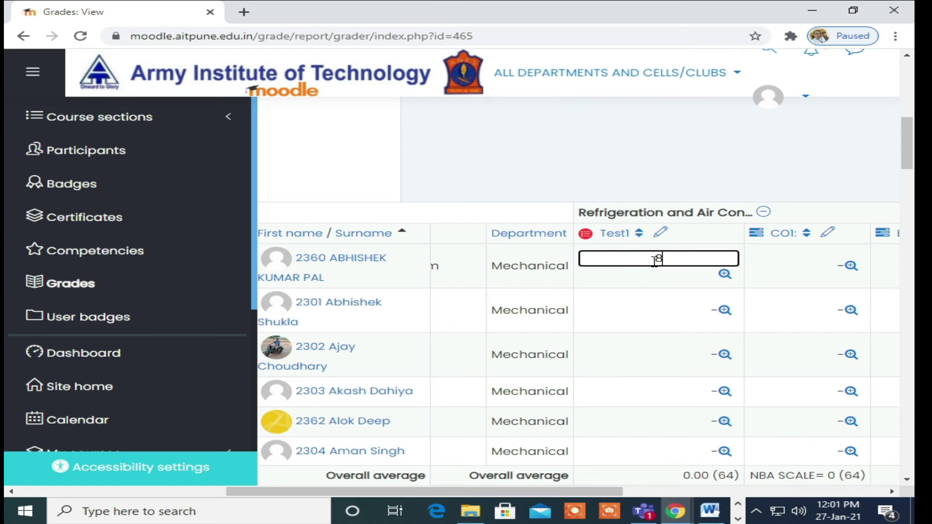
{"action": "left_click", "coordinate": [827, 184]}
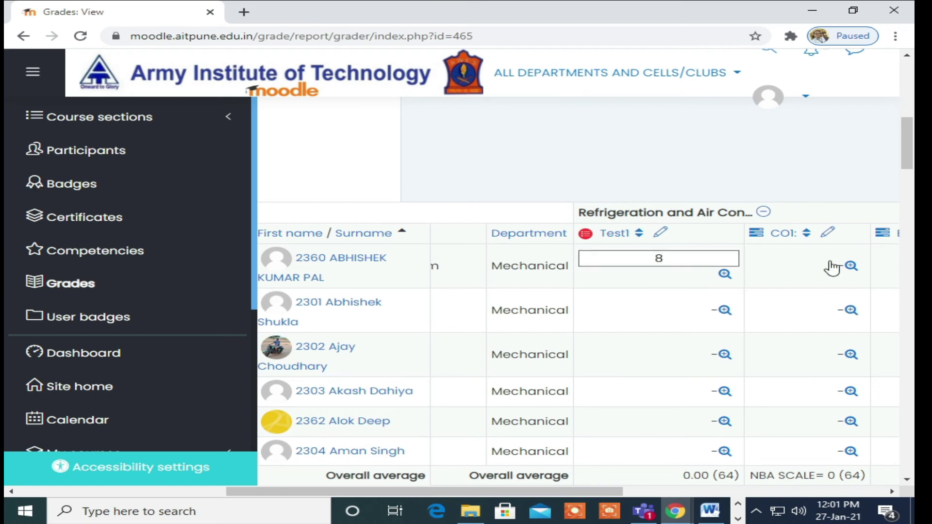
Rate the first student 2 for CO1 and Competent for BT-COGNITIVE LEVEL 3.
{"action": "left_click", "coordinate": [845, 267]}
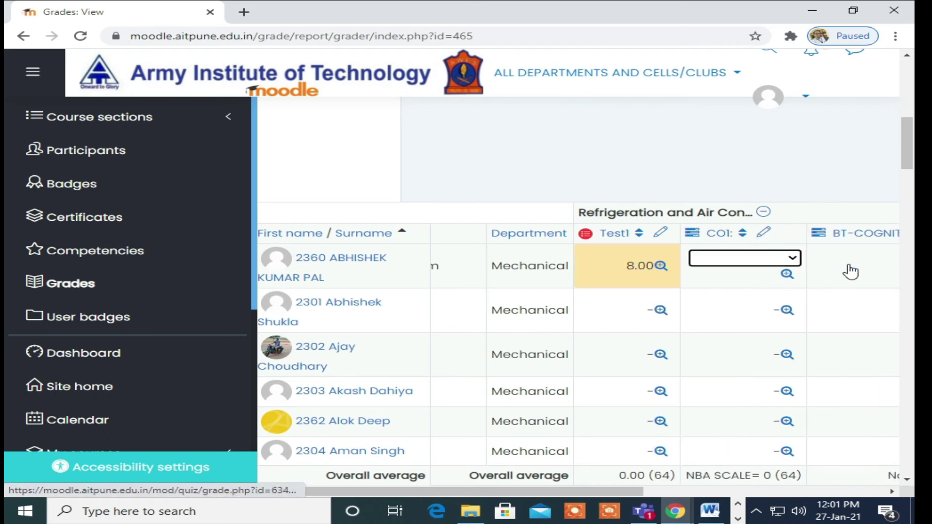
{"action": "left_click", "coordinate": [794, 261]}
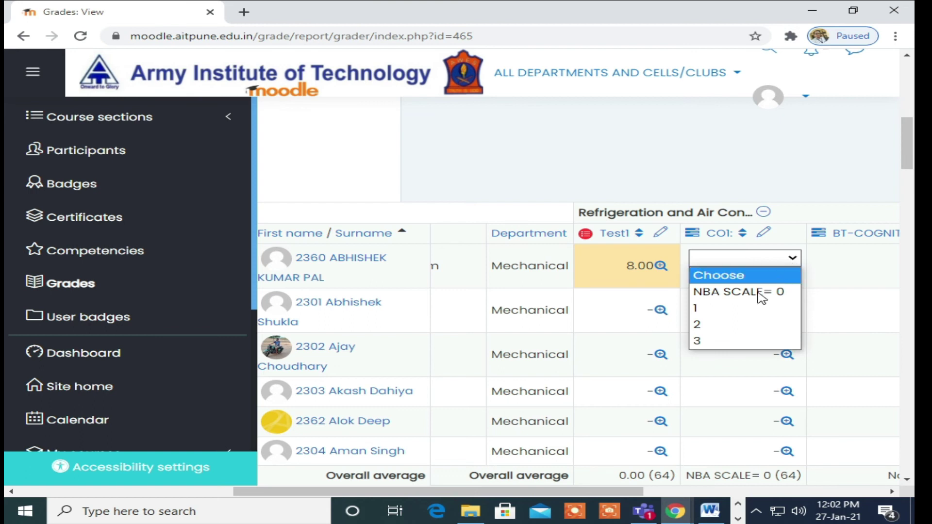
{"action": "left_click", "coordinate": [714, 332]}
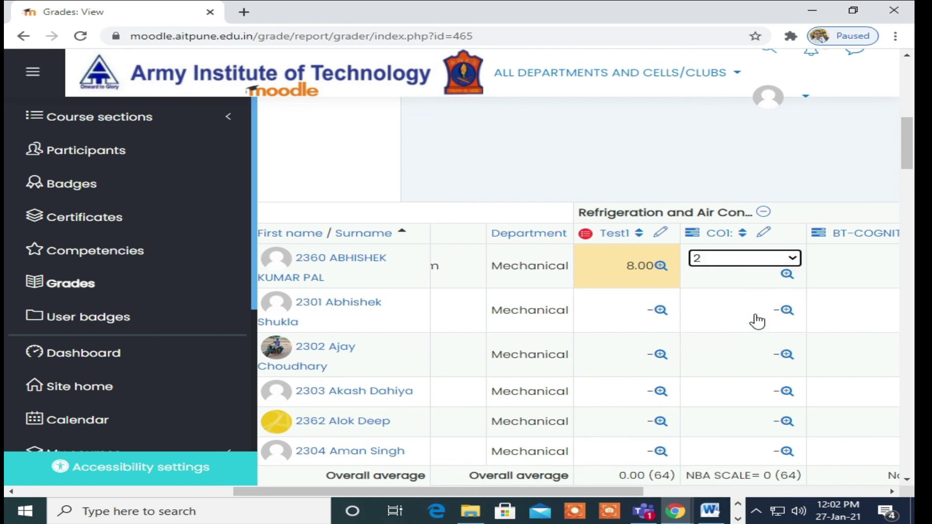
{"action": "left_click", "coordinate": [838, 270]}
{"action": "left_click_drag", "start_coordinate": [638, 494], "coordinate": [782, 493]}
{"action": "left_click", "coordinate": [714, 259]}
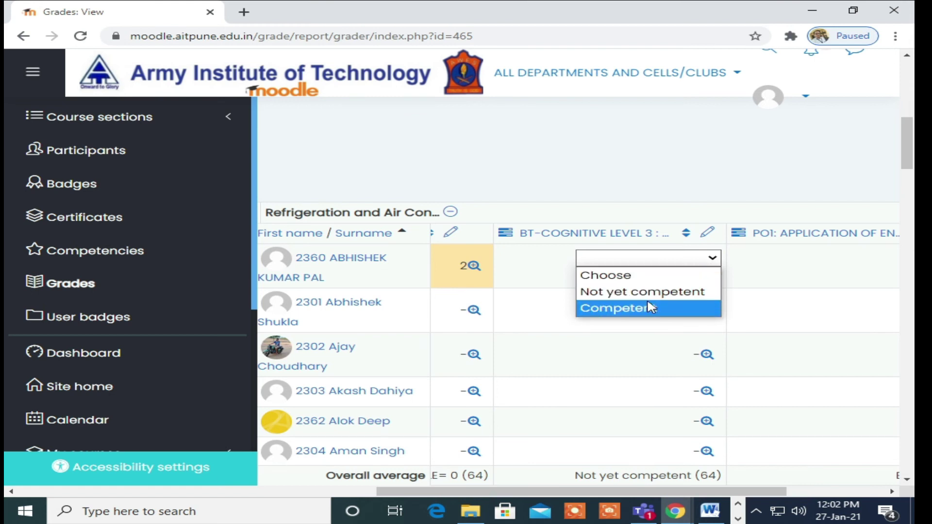
{"action": "left_click", "coordinate": [643, 316]}
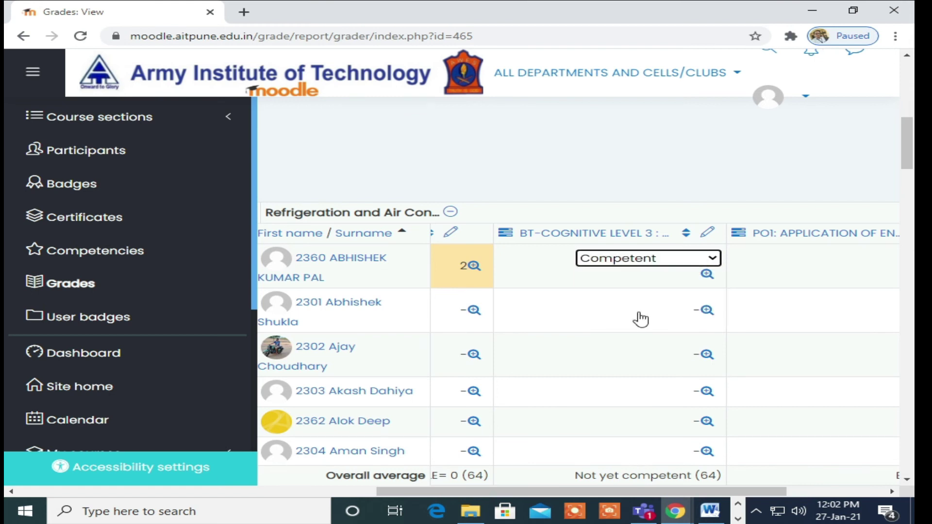
Accept the updated field value and enter 1 for the first student's PO1: APPLICATION OF ENGINEERING outcome.
{"action": "left_click", "coordinate": [772, 268]}
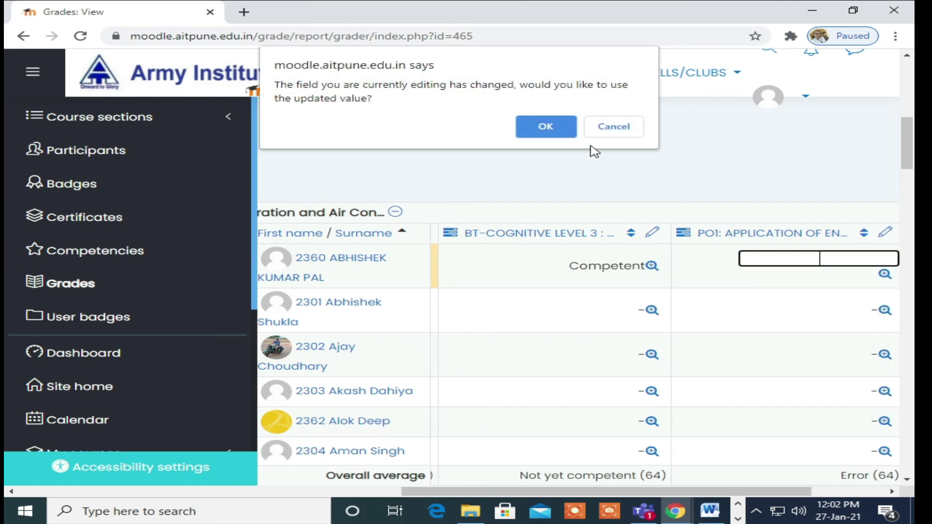
{"action": "left_click", "coordinate": [546, 127]}
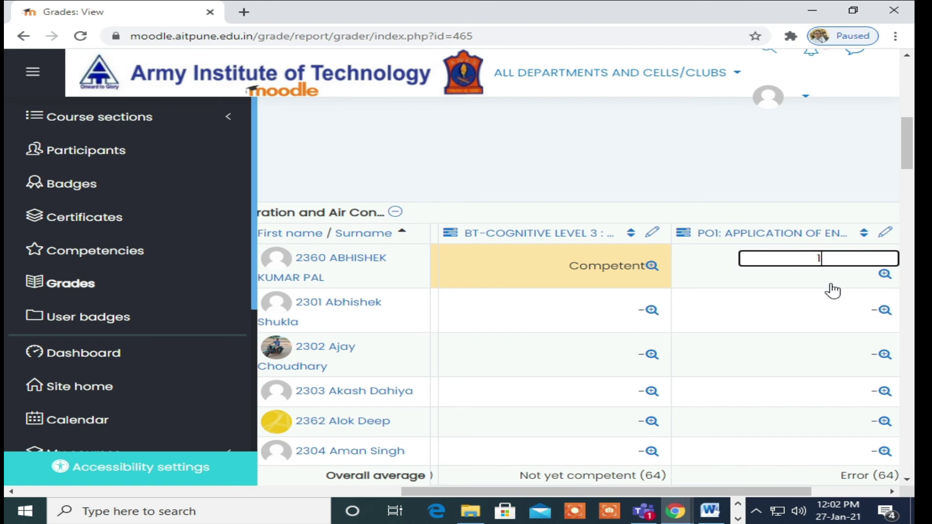
{"action": "left_click_drag", "start_coordinate": [676, 491], "coordinate": [810, 490]}
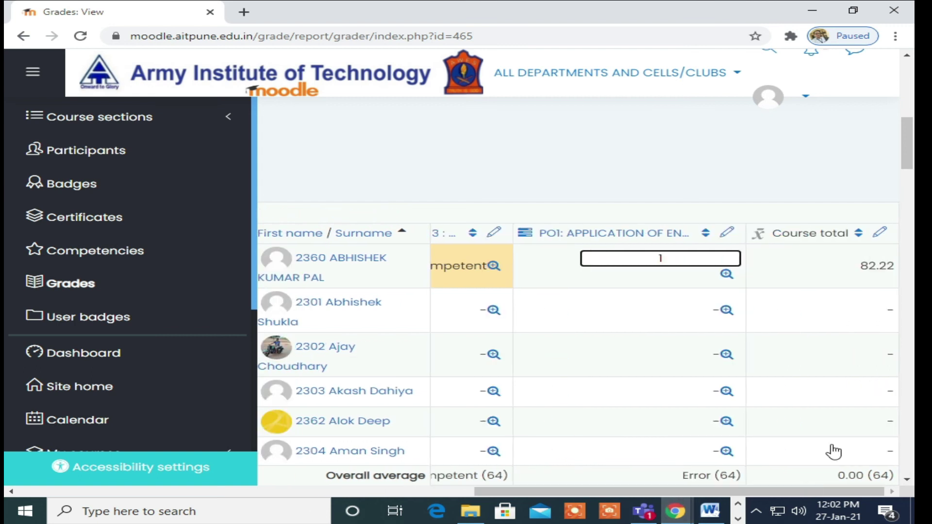
Give the second listed student a Test1 grade of 5 and a CO1 rating of NBA SCALE= 0.
{"action": "left_click_drag", "start_coordinate": [686, 493], "coordinate": [463, 478]}
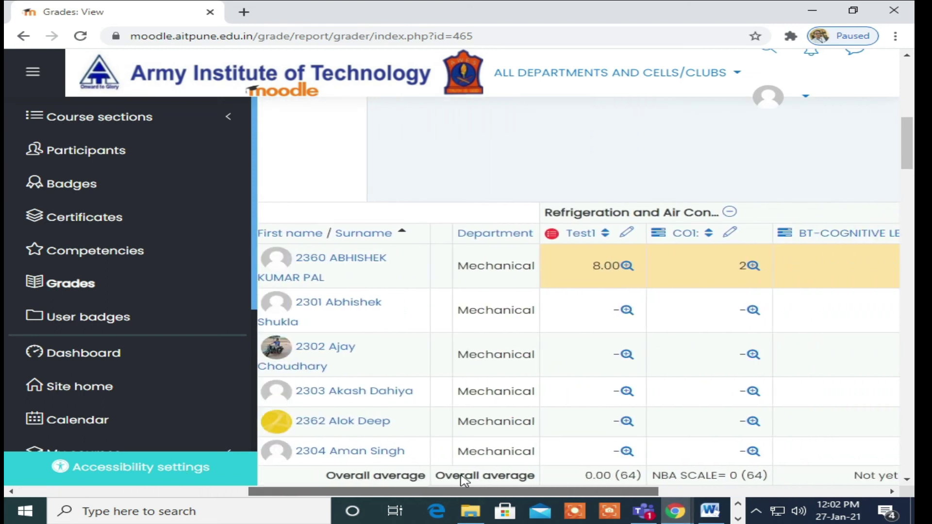
{"action": "left_click", "coordinate": [622, 318]}
{"action": "type", "text": "5"}
{"action": "left_click", "coordinate": [774, 312]}
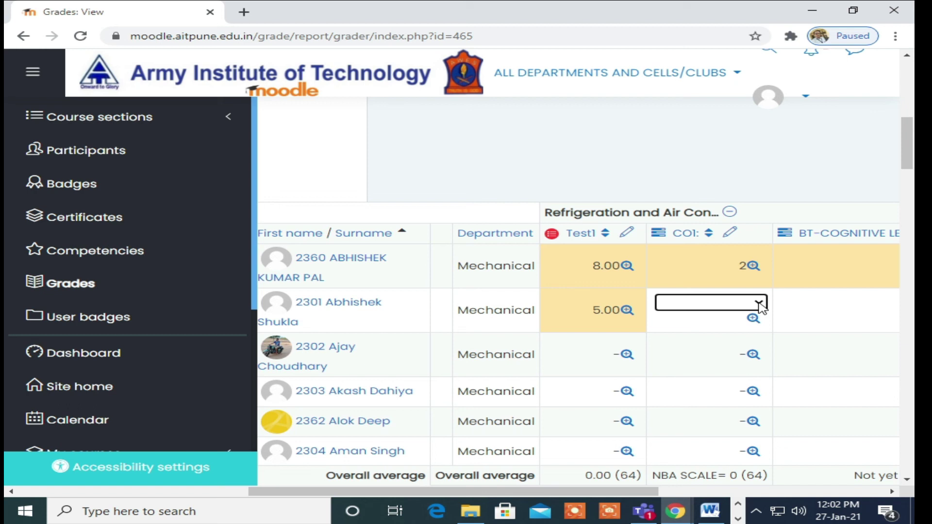
{"action": "left_click", "coordinate": [759, 304]}
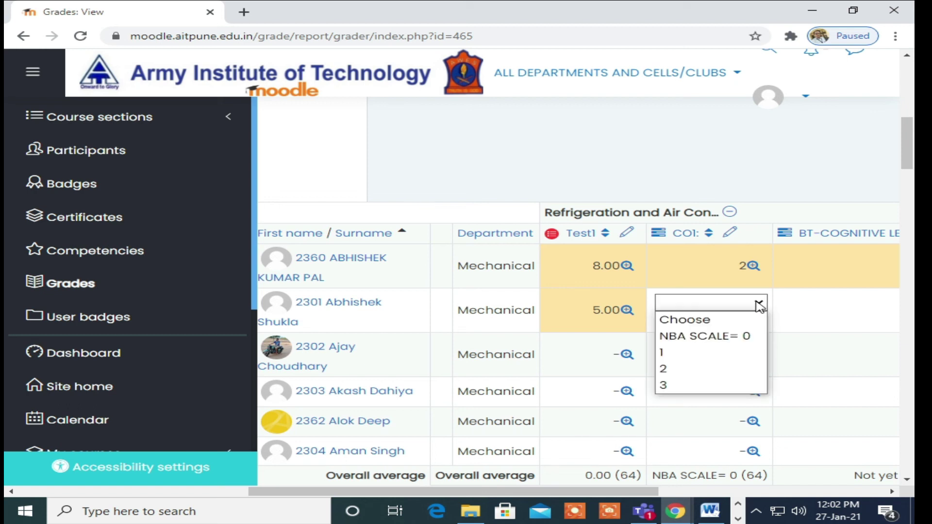
{"action": "left_click", "coordinate": [722, 339]}
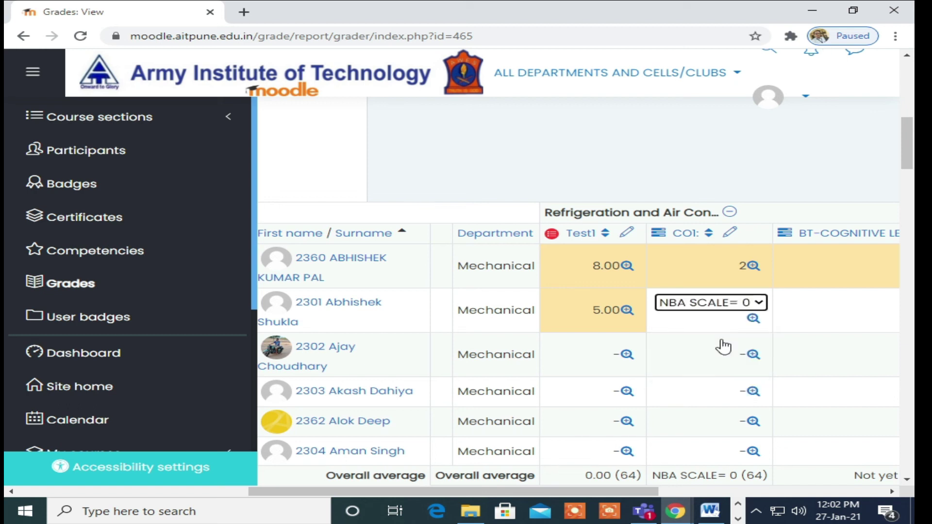
Rate the second student Not yet competent for BT-COGNITIVE LEVEL 3.
{"action": "left_click", "coordinate": [797, 320]}
{"action": "left_click_drag", "start_coordinate": [635, 491], "coordinate": [777, 490]}
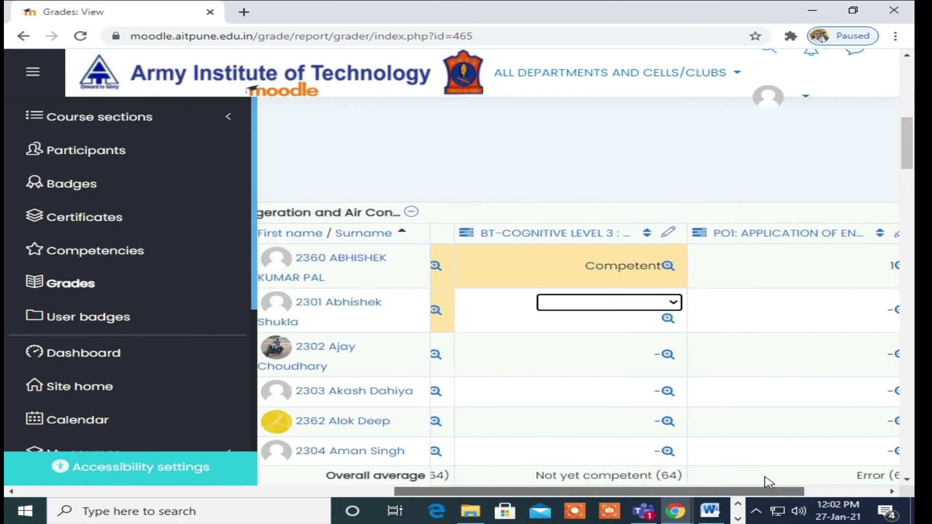
{"action": "left_click", "coordinate": [675, 304]}
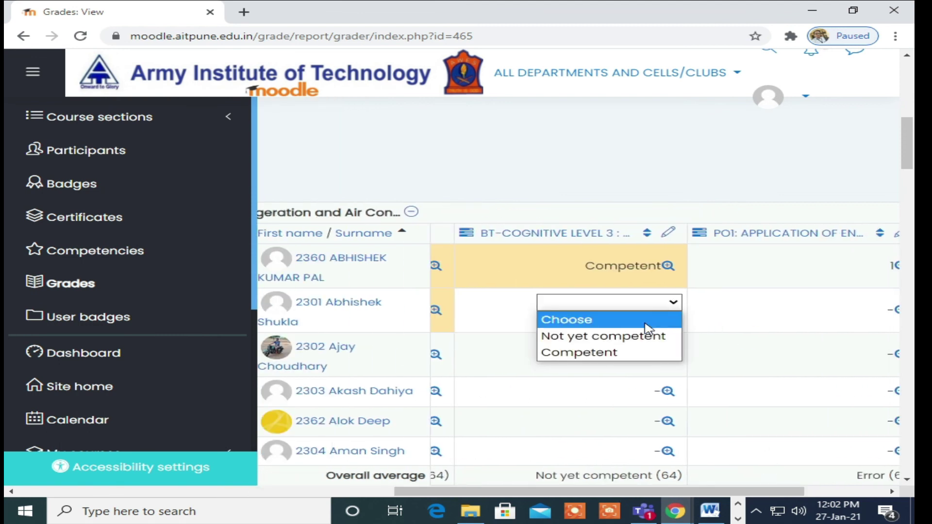
{"action": "left_click", "coordinate": [607, 337]}
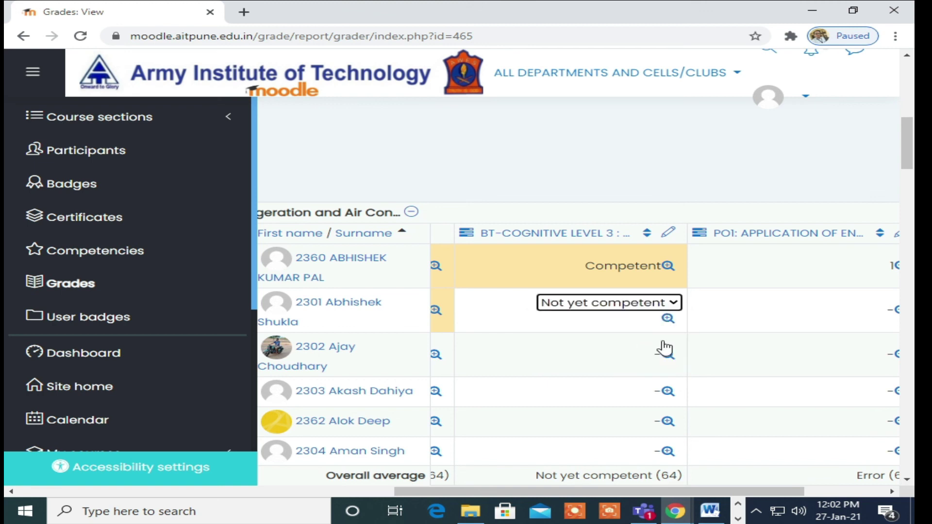
Enter 1 for the second student's PO1 outcome, accepting the updated field value, and open the second and third students' course totals for editing.
{"action": "left_click_drag", "start_coordinate": [697, 491], "coordinate": [776, 492]}
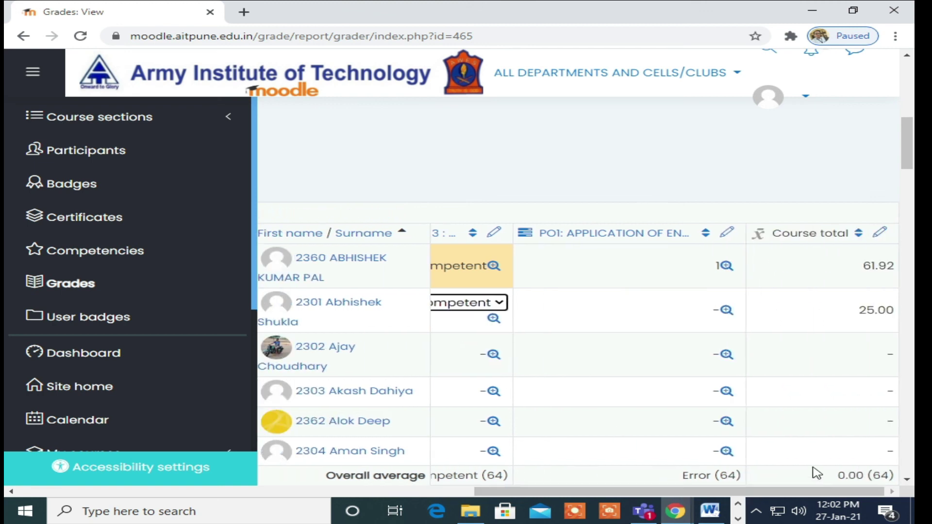
{"action": "left_click", "coordinate": [727, 317]}
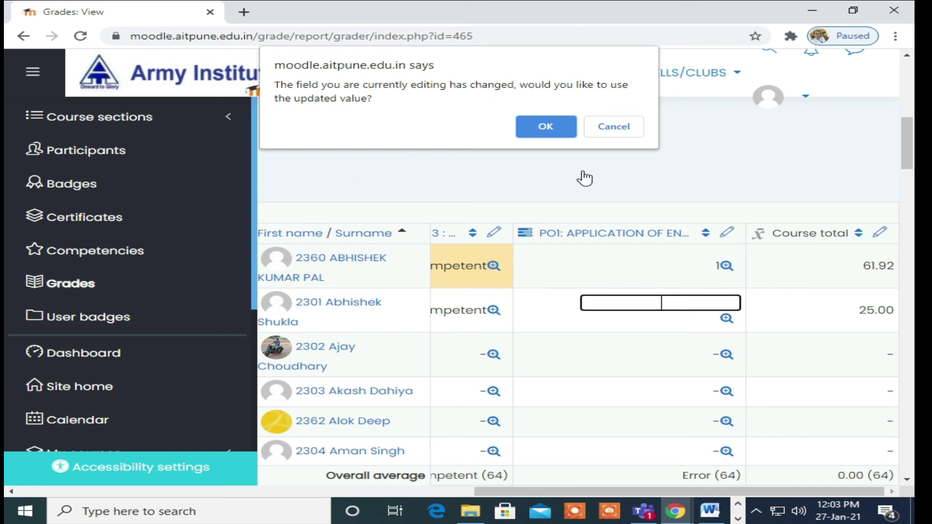
{"action": "left_click", "coordinate": [544, 128]}
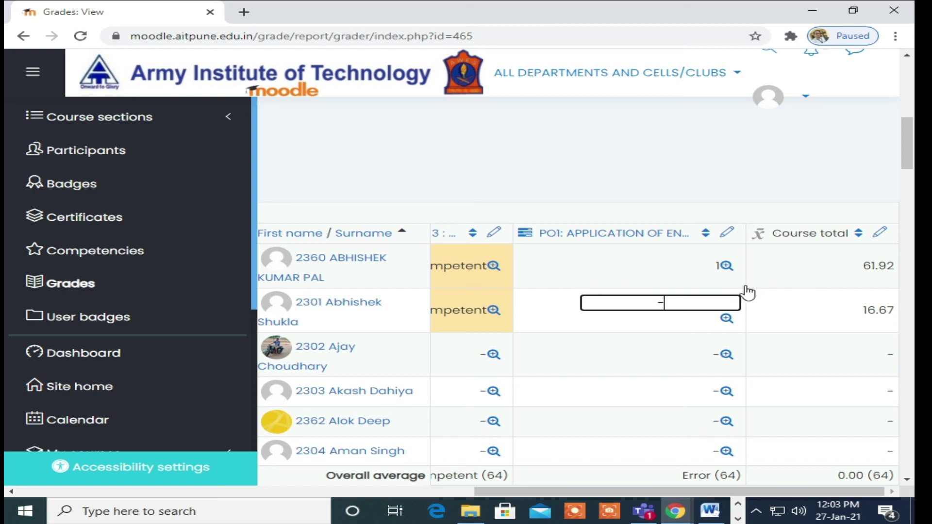
{"action": "left_click", "coordinate": [800, 318]}
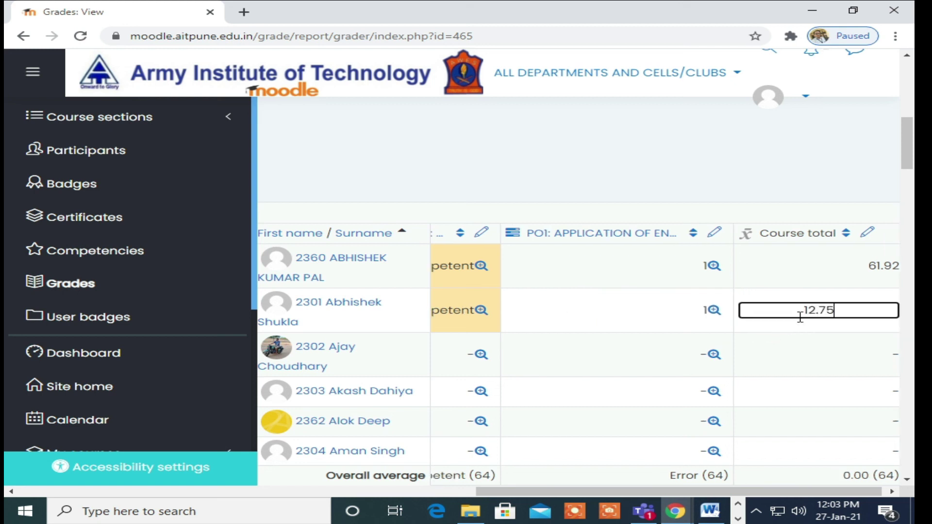
{"action": "left_click_drag", "start_coordinate": [757, 491], "coordinate": [764, 492]}
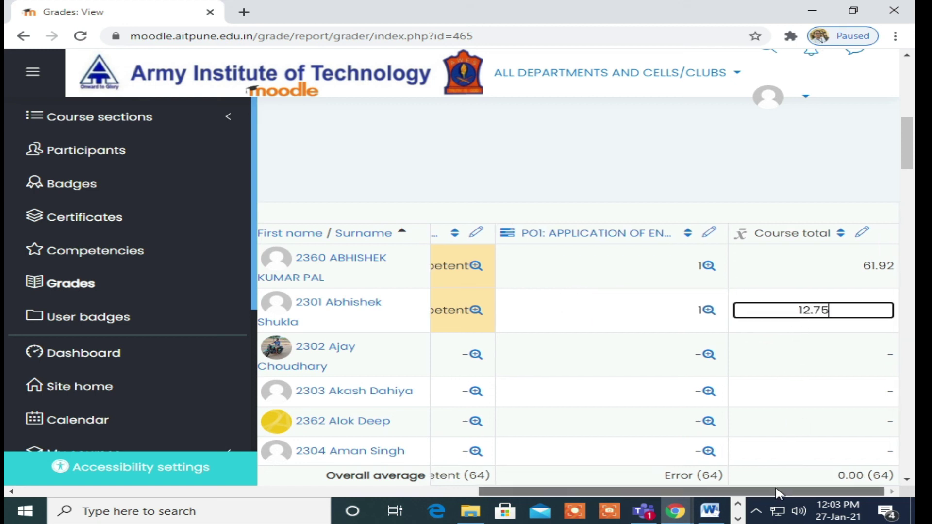
{"action": "left_click", "coordinate": [791, 352]}
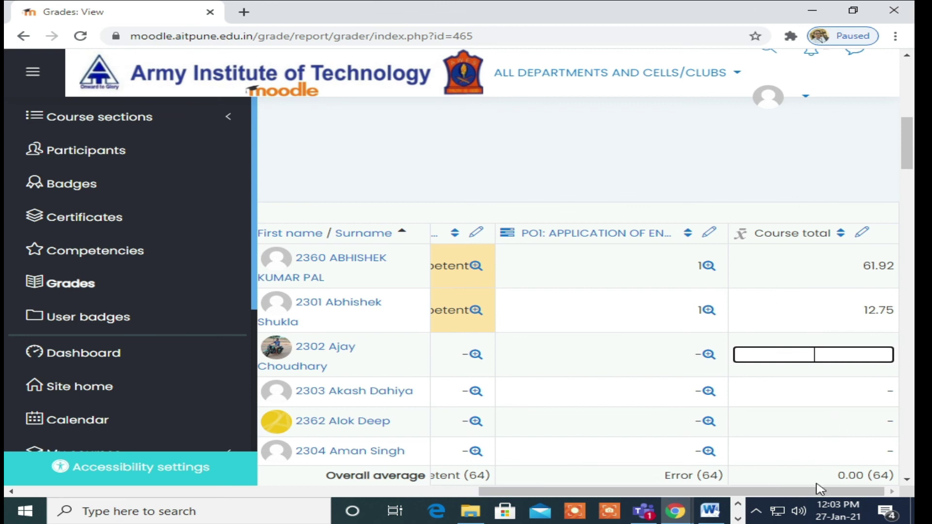
Review the grader report across all students and grade columns, including the outcome ratings, course totals and report options.
{"action": "left_click_drag", "start_coordinate": [910, 150], "coordinate": [913, 412]}
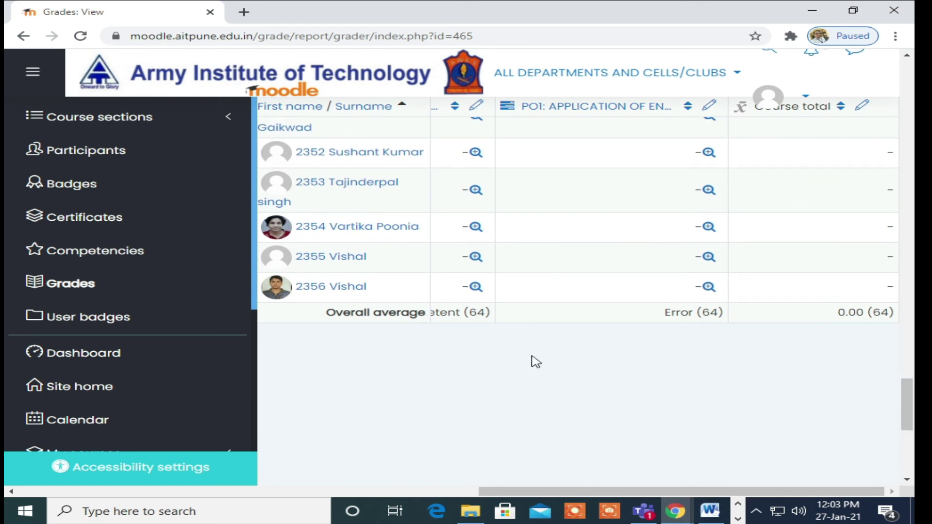
{"action": "scroll", "coordinate": [687, 343], "scroll_direction": "up", "scroll_amount": 15}
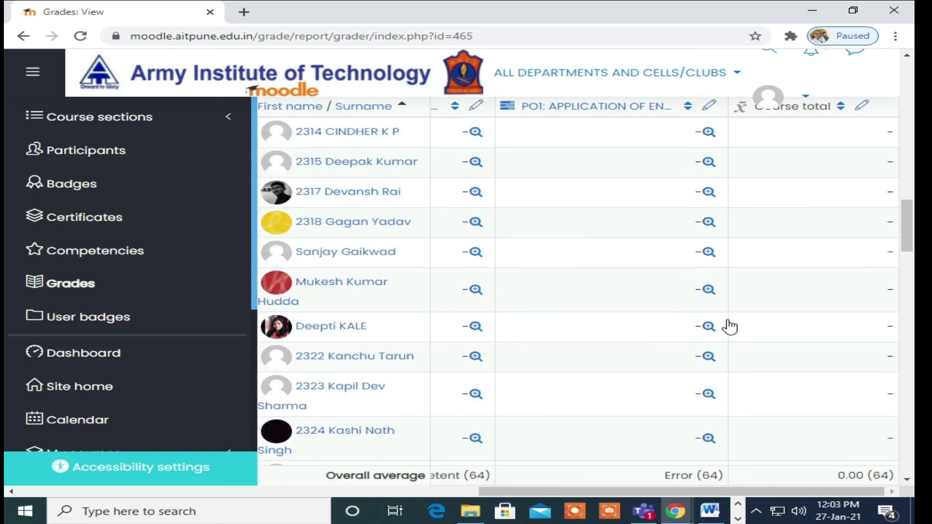
{"action": "left_click_drag", "start_coordinate": [536, 492], "coordinate": [77, 488]}
{"action": "scroll", "coordinate": [593, 391], "scroll_direction": "up", "scroll_amount": 4}
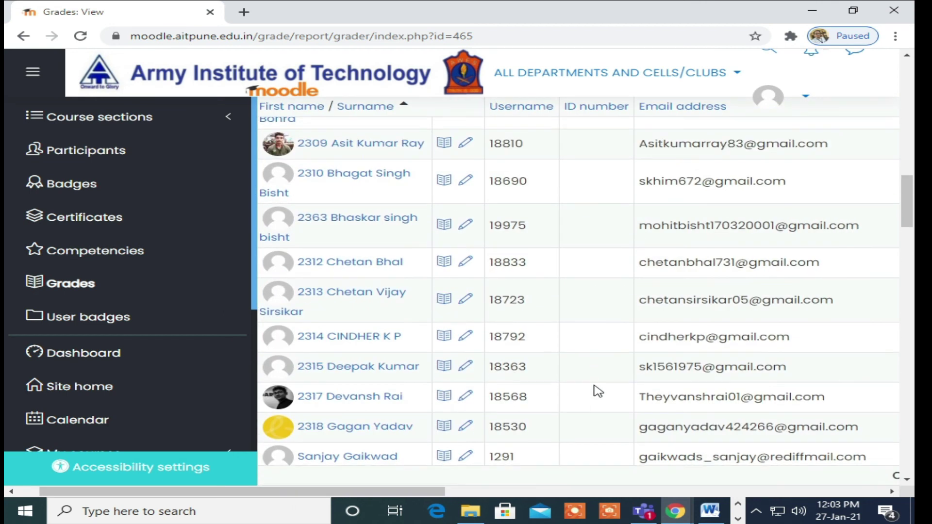
{"action": "scroll", "coordinate": [599, 391], "scroll_direction": "up", "scroll_amount": 12}
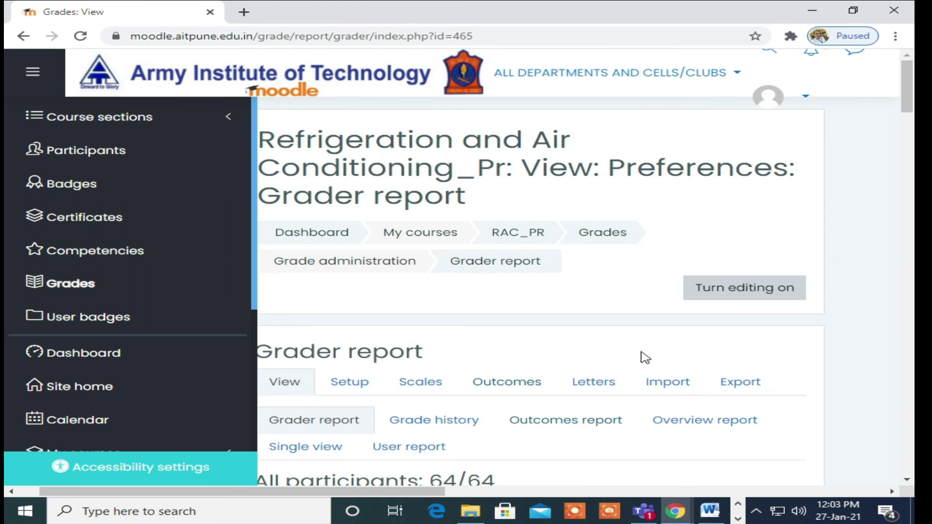
{"action": "left_click_drag", "start_coordinate": [256, 293], "coordinate": [355, 427]}
{"action": "scroll", "coordinate": [451, 362], "scroll_direction": "down", "scroll_amount": 4}
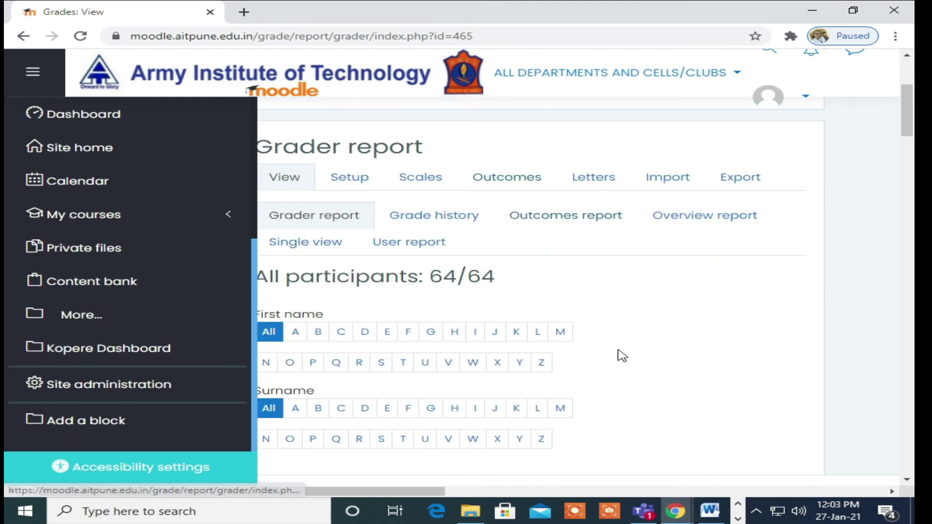
{"action": "scroll", "coordinate": [621, 356], "scroll_direction": "down", "scroll_amount": 5}
{"action": "left_click_drag", "start_coordinate": [412, 492], "coordinate": [287, 485]}
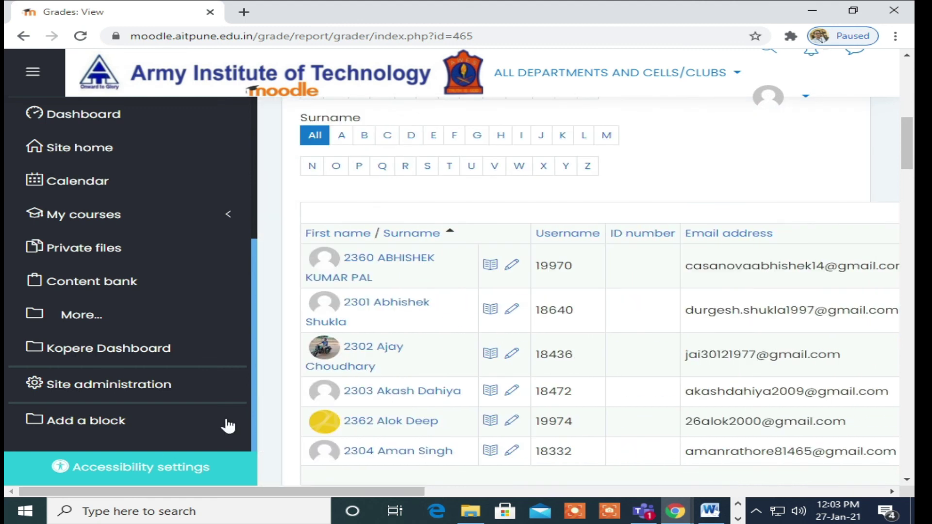
{"action": "scroll", "coordinate": [673, 318], "scroll_direction": "up", "scroll_amount": 4}
{"action": "scroll", "coordinate": [673, 319], "scroll_direction": "down", "scroll_amount": 4}
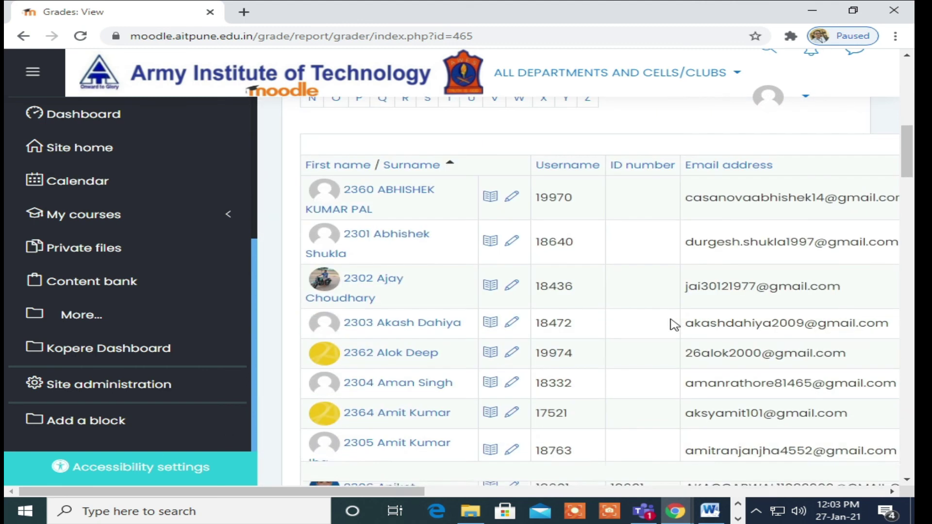
{"action": "left_click_drag", "start_coordinate": [375, 491], "coordinate": [825, 481]}
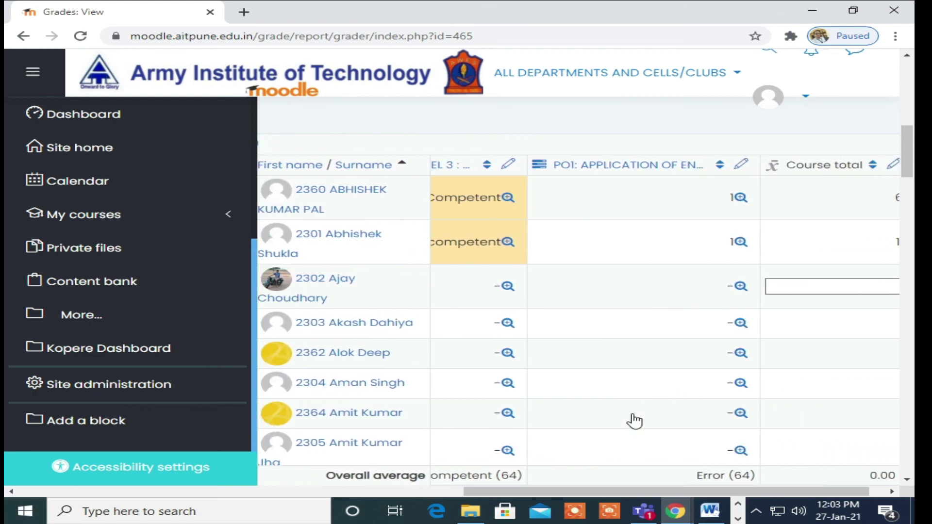
{"action": "left_click_drag", "start_coordinate": [650, 491], "coordinate": [102, 502]}
{"action": "scroll", "coordinate": [706, 359], "scroll_direction": "up", "scroll_amount": 10}
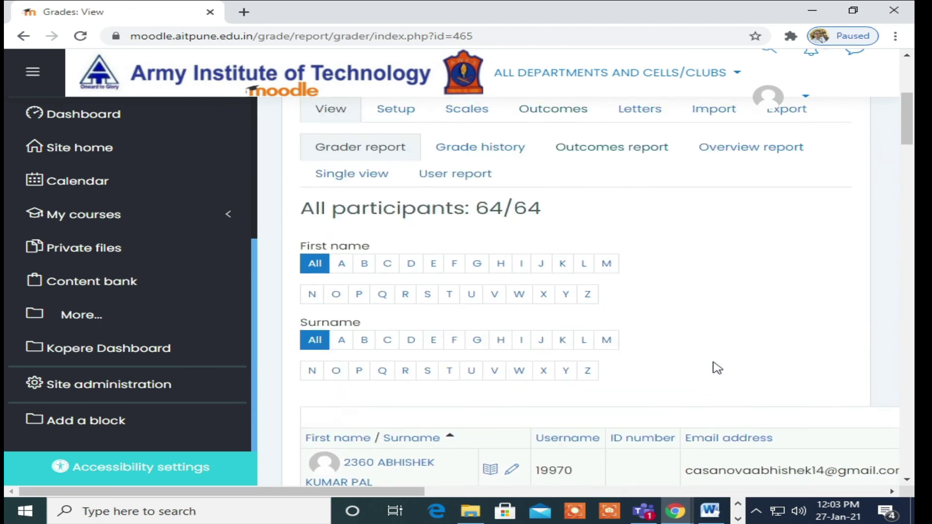